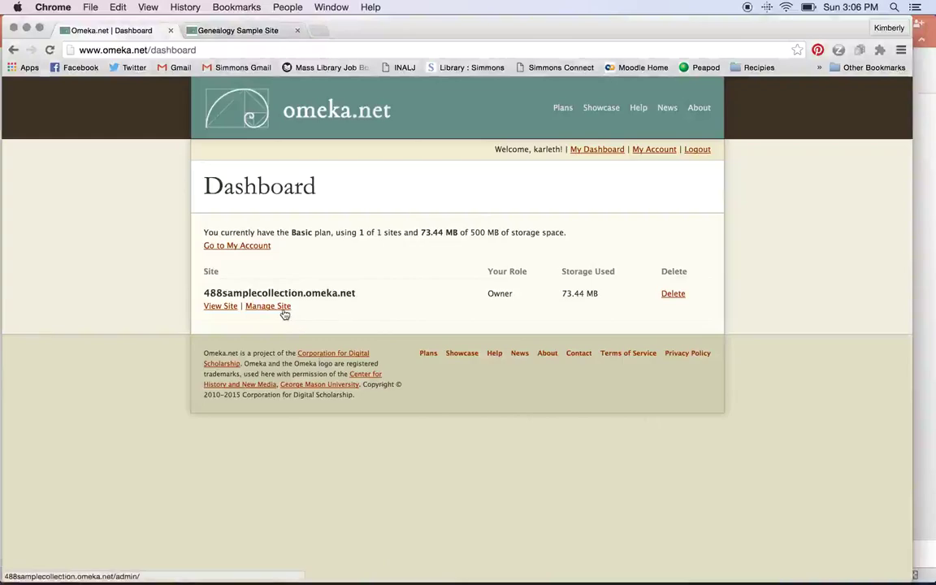
Open the admin dashboard for 488samplecollection.omeka.net, then its list of plugins.
{"action": "left_click", "coordinate": [284, 306]}
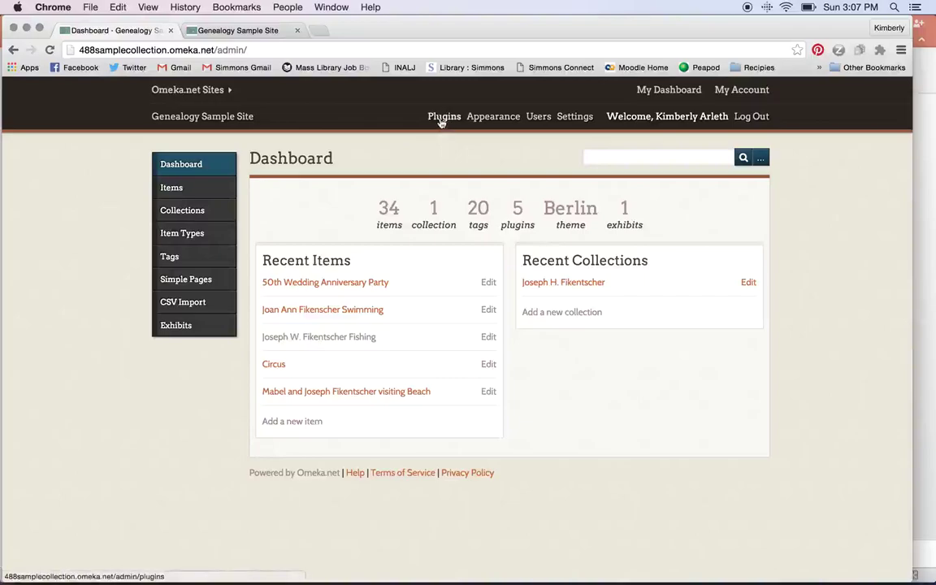
{"action": "left_click", "coordinate": [442, 119]}
Scroll through the 14 site plugins to see which are installed and active.
{"action": "scroll", "coordinate": [421, 410], "scroll_direction": "down", "scroll_amount": 3}
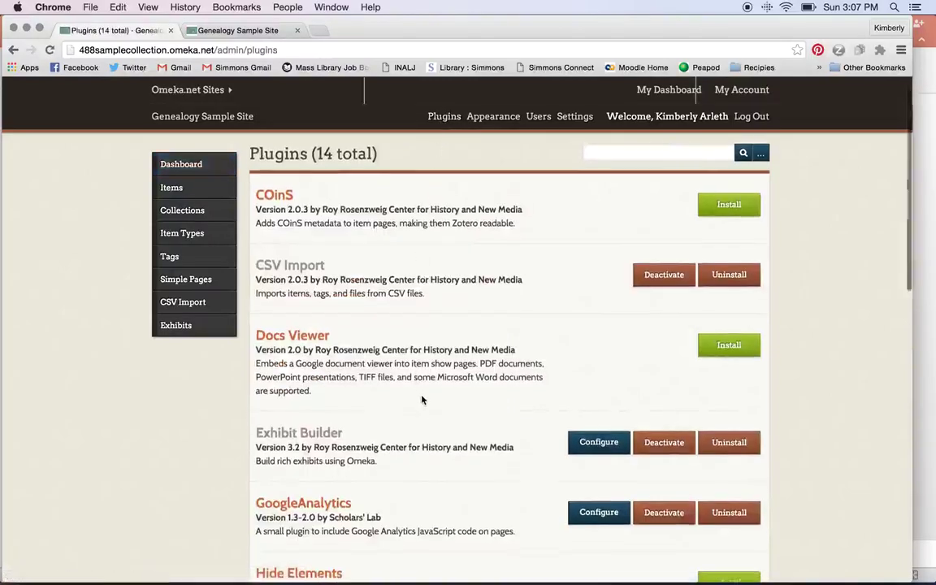
{"action": "scroll", "coordinate": [422, 399], "scroll_direction": "down", "scroll_amount": 6}
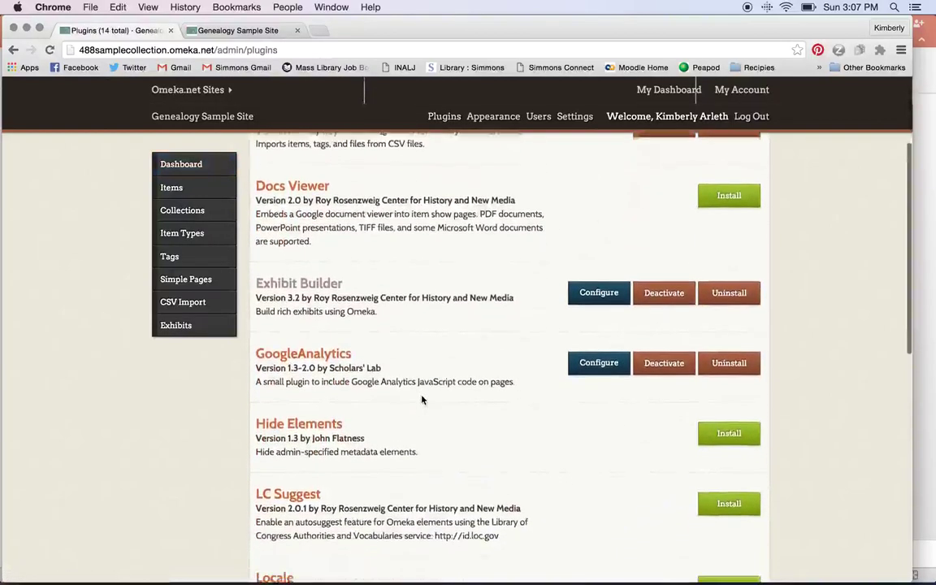
{"action": "scroll", "coordinate": [421, 397], "scroll_direction": "down", "scroll_amount": 5}
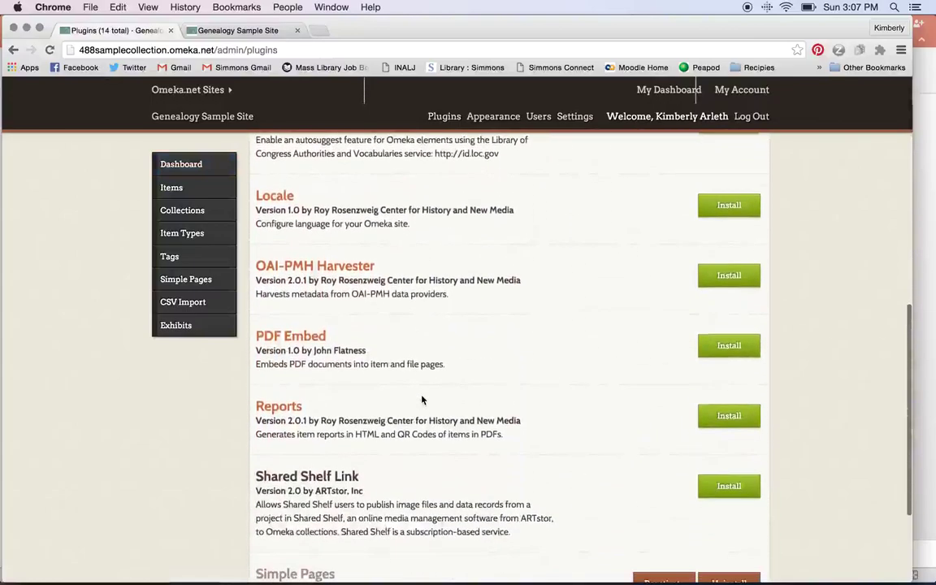
{"action": "scroll", "coordinate": [422, 399], "scroll_direction": "down", "scroll_amount": 2}
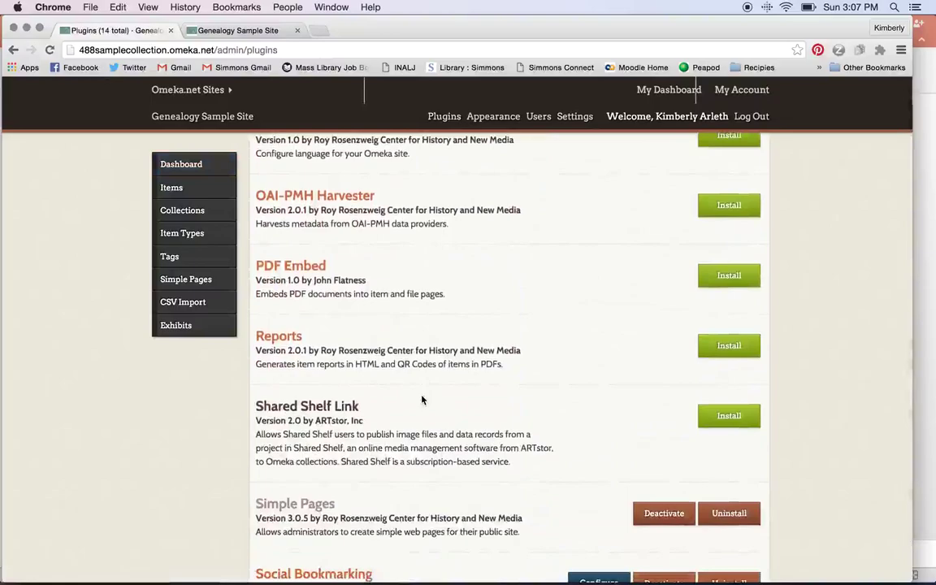
{"action": "scroll", "coordinate": [421, 399], "scroll_direction": "down", "scroll_amount": 2}
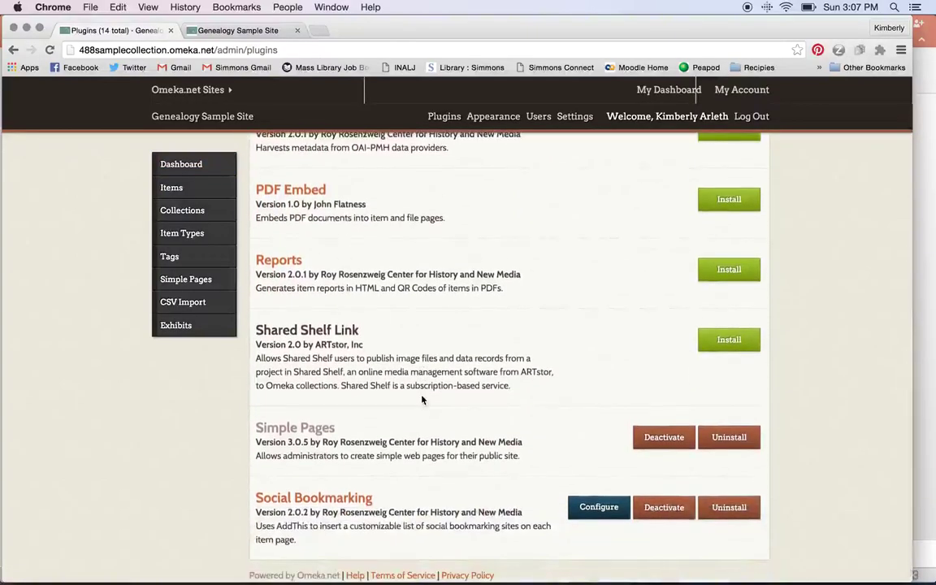
{"action": "scroll", "coordinate": [421, 399], "scroll_direction": "up", "scroll_amount": 2}
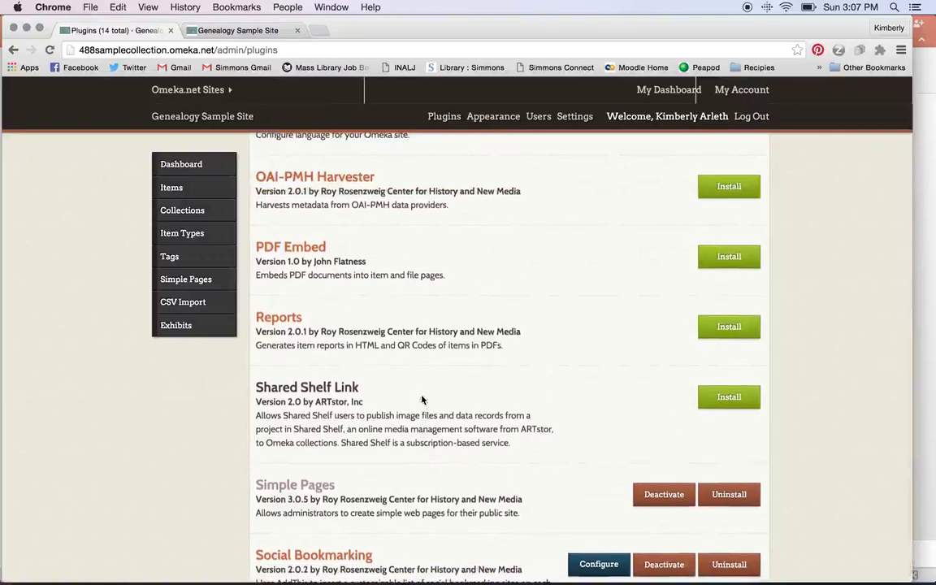
{"action": "scroll", "coordinate": [421, 399], "scroll_direction": "up", "scroll_amount": 3}
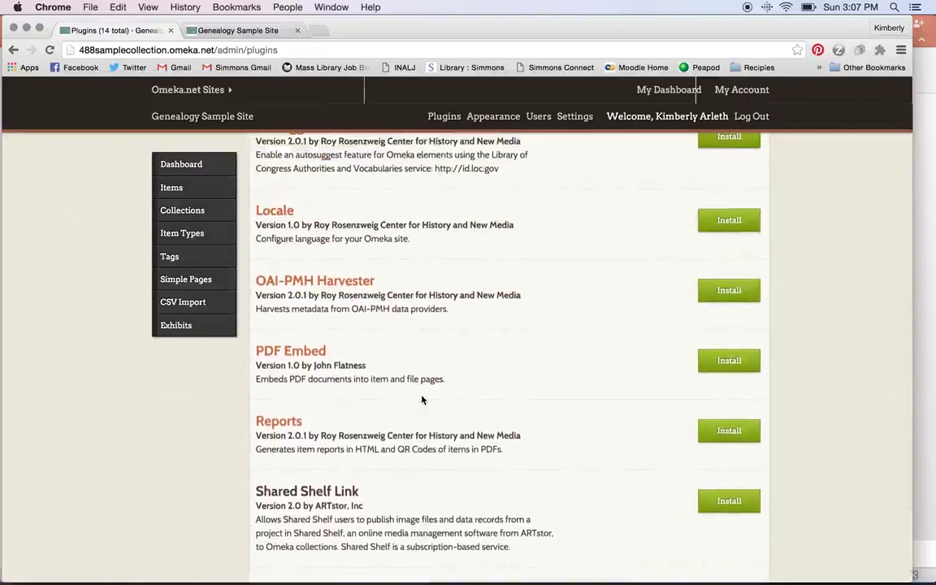
{"action": "scroll", "coordinate": [421, 399], "scroll_direction": "up", "scroll_amount": 6}
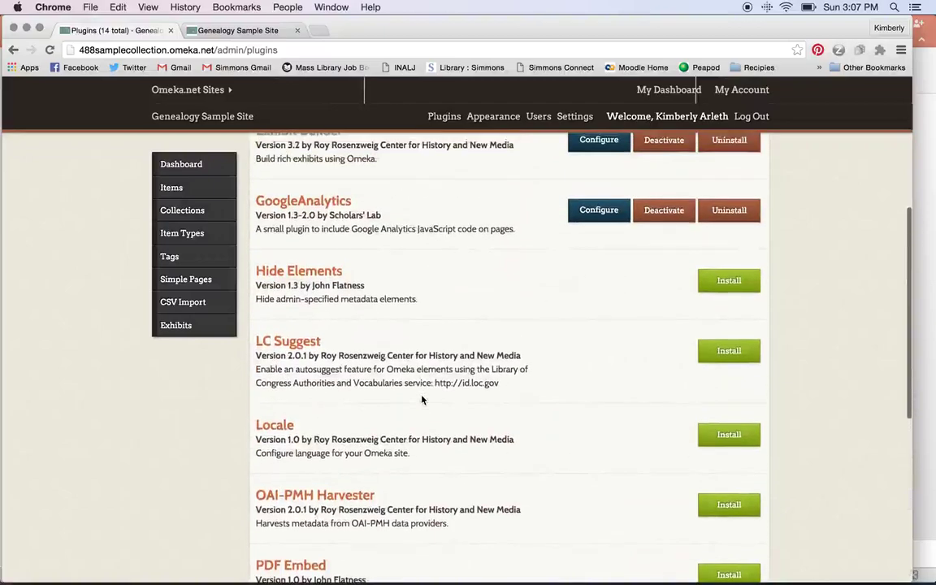
{"action": "scroll", "coordinate": [422, 399], "scroll_direction": "up", "scroll_amount": 2}
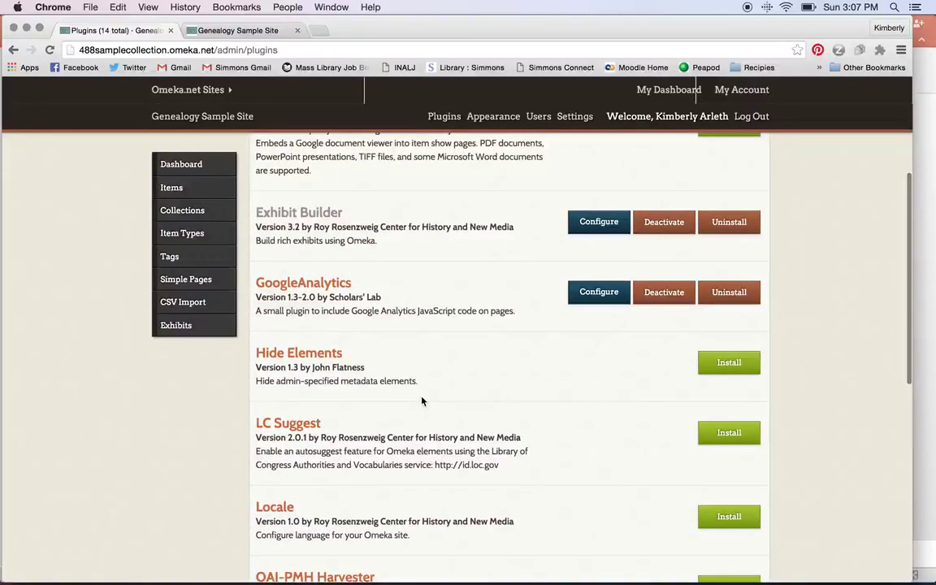
{"action": "scroll", "coordinate": [422, 400], "scroll_direction": "up", "scroll_amount": 5}
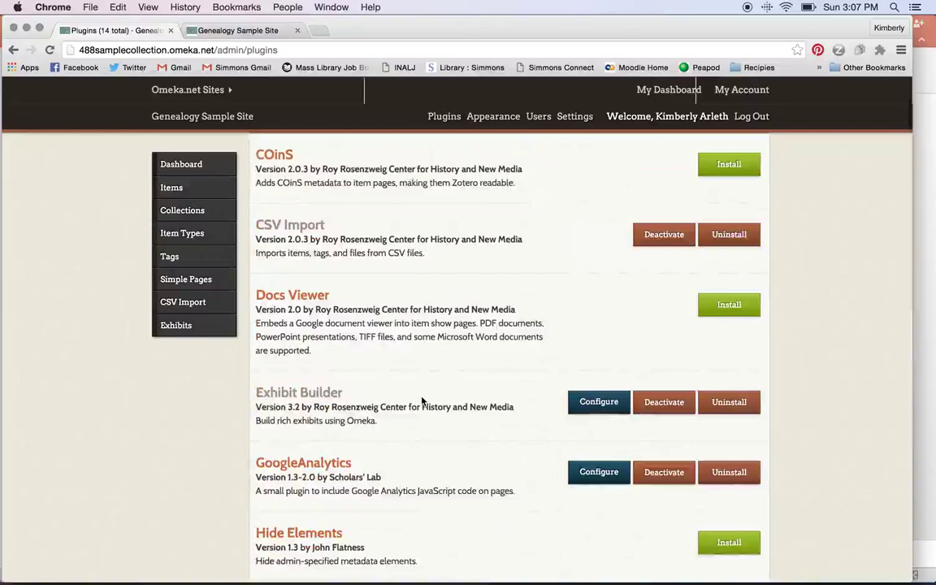
{"action": "scroll", "coordinate": [422, 399], "scroll_direction": "down", "scroll_amount": 1}
{"action": "scroll", "coordinate": [422, 399], "scroll_direction": "up", "scroll_amount": 3}
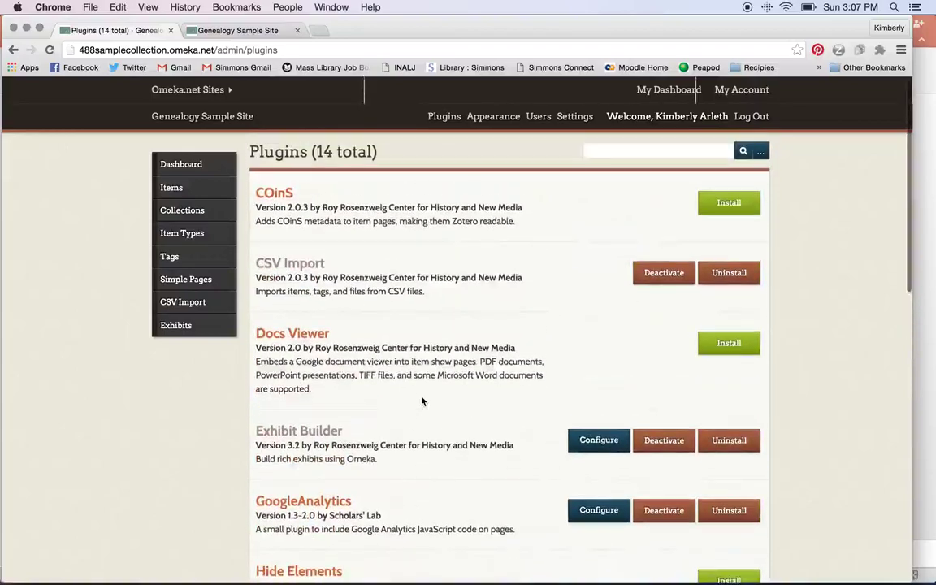
{"action": "left_click", "coordinate": [488, 122]}
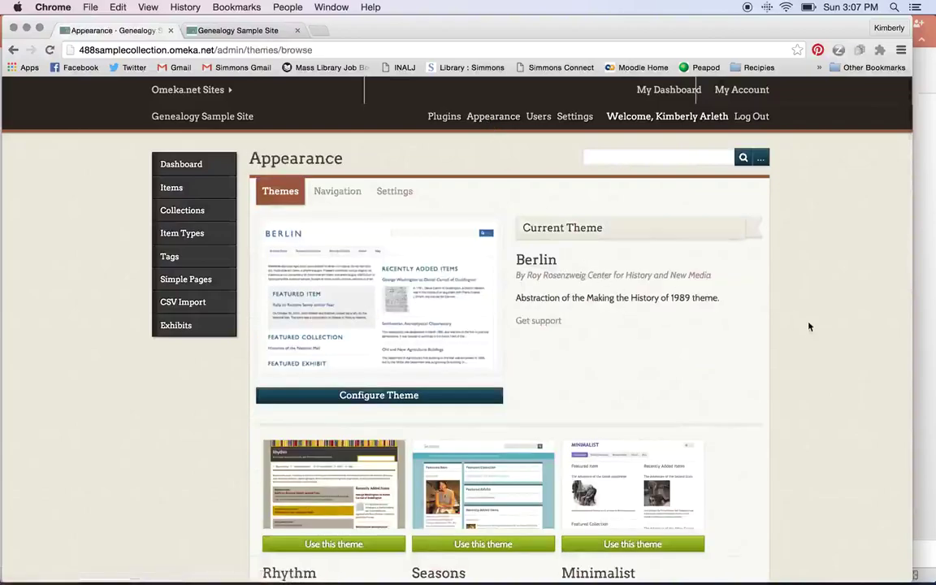
Review the themes: Berlin is current, with Rhythm, Seasons and Minimalist available.
{"action": "scroll", "coordinate": [809, 329], "scroll_direction": "down", "scroll_amount": 2}
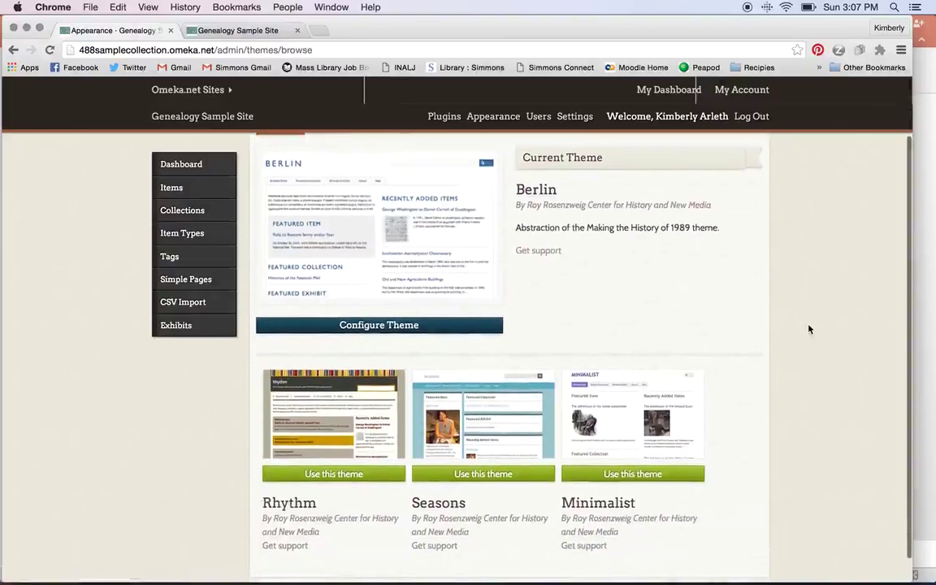
{"action": "scroll", "coordinate": [809, 329], "scroll_direction": "down", "scroll_amount": 1}
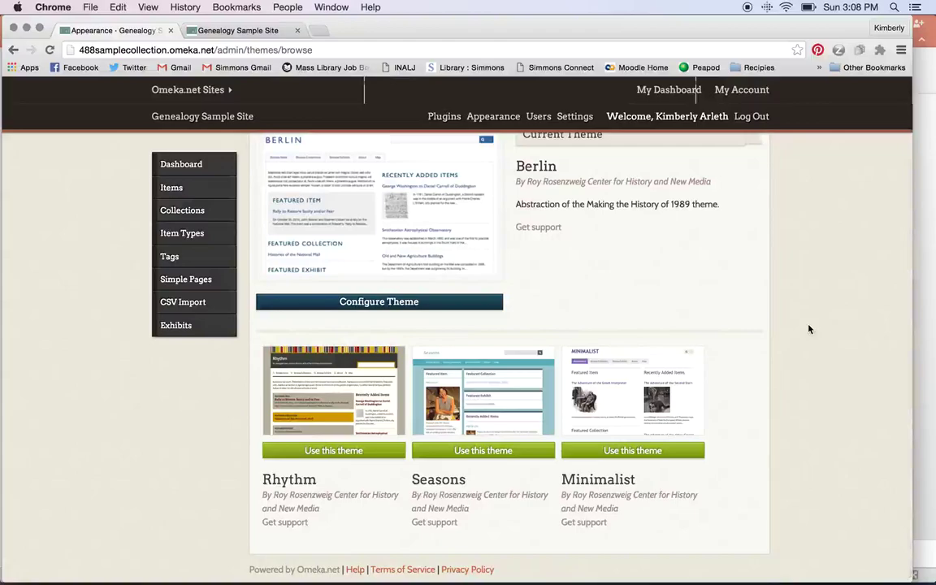
{"action": "scroll", "coordinate": [809, 329], "scroll_direction": "up", "scroll_amount": 2}
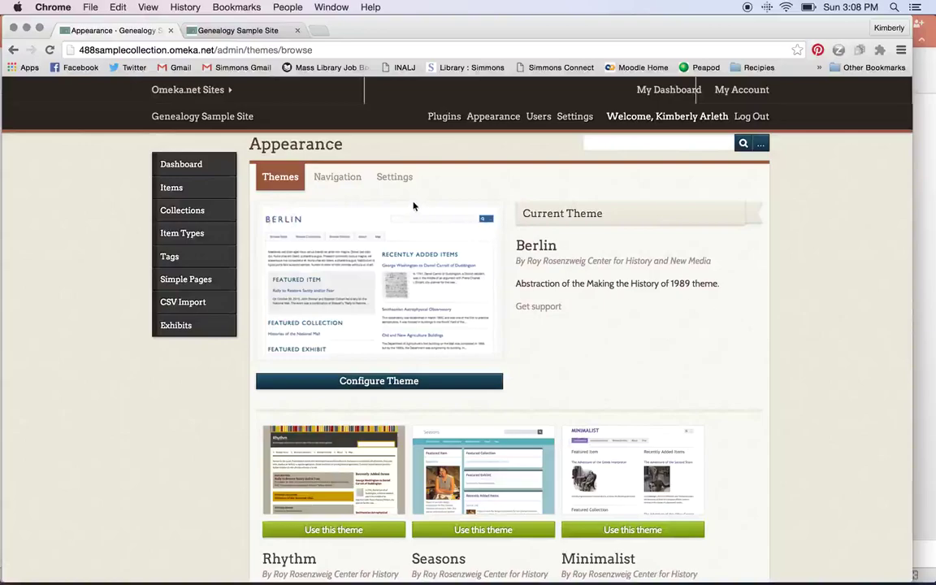
{"action": "left_click", "coordinate": [362, 186]}
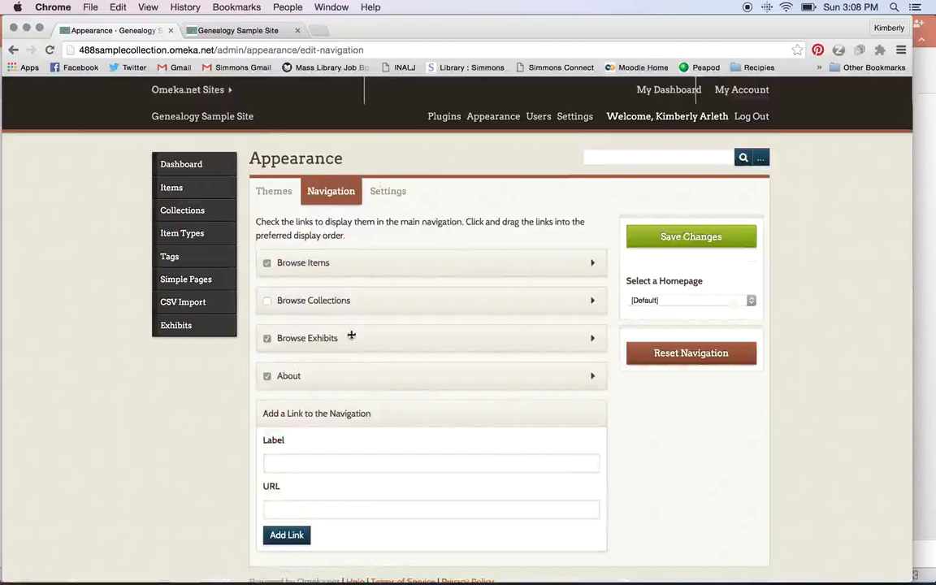
Move Browse Collections to the end of the navigation and keep the homepage at [Default].
{"action": "left_click_drag", "start_coordinate": [339, 376], "coordinate": [347, 300]}
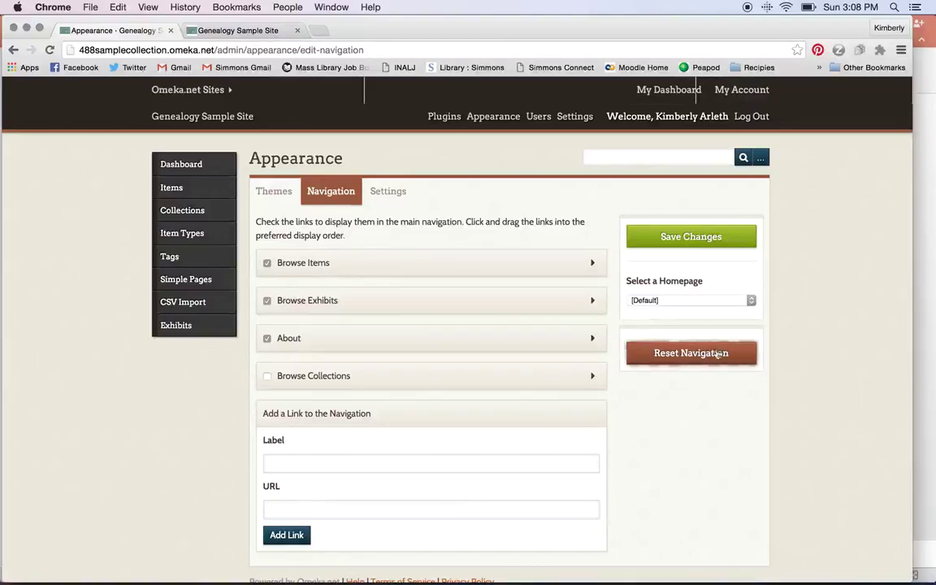
{"action": "left_click", "coordinate": [746, 302]}
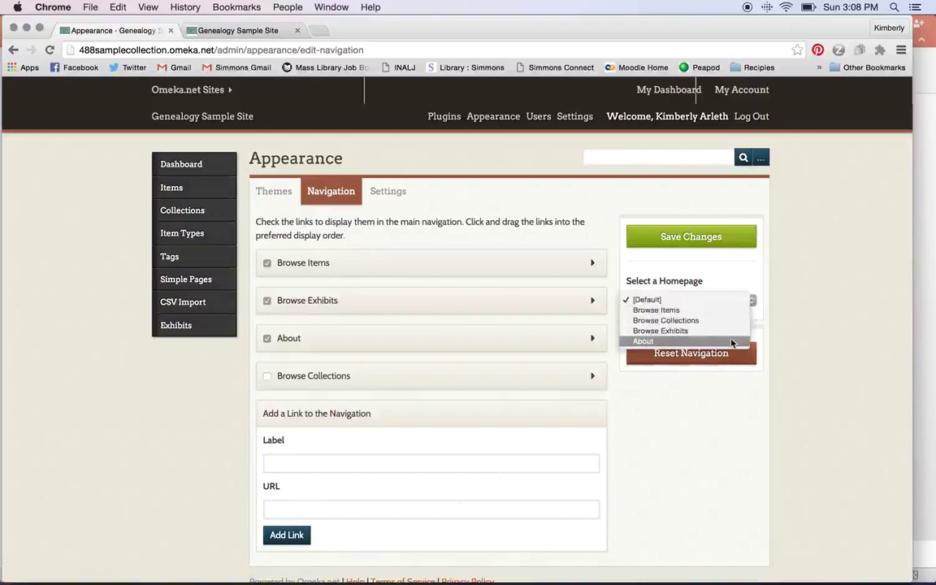
{"action": "left_click", "coordinate": [771, 327]}
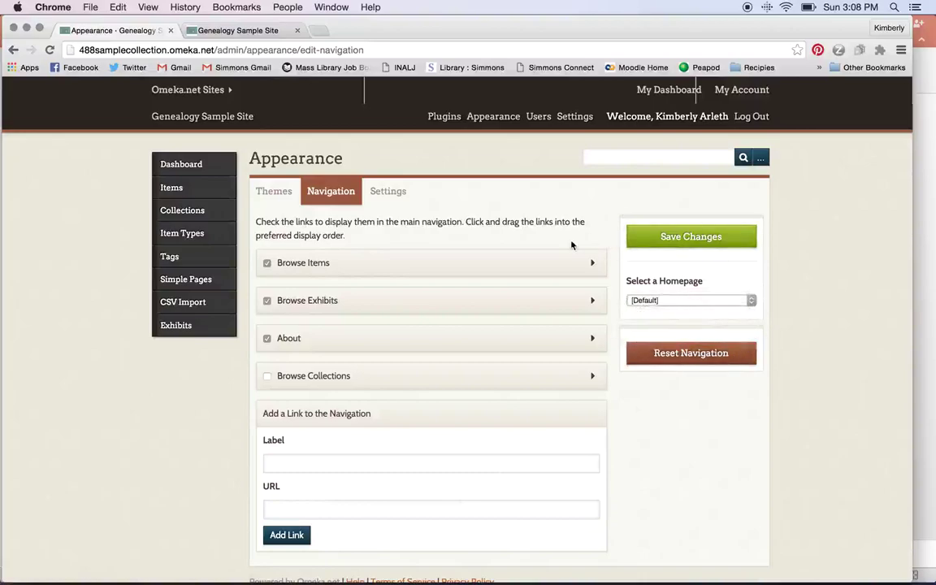
{"action": "left_click", "coordinate": [399, 194]}
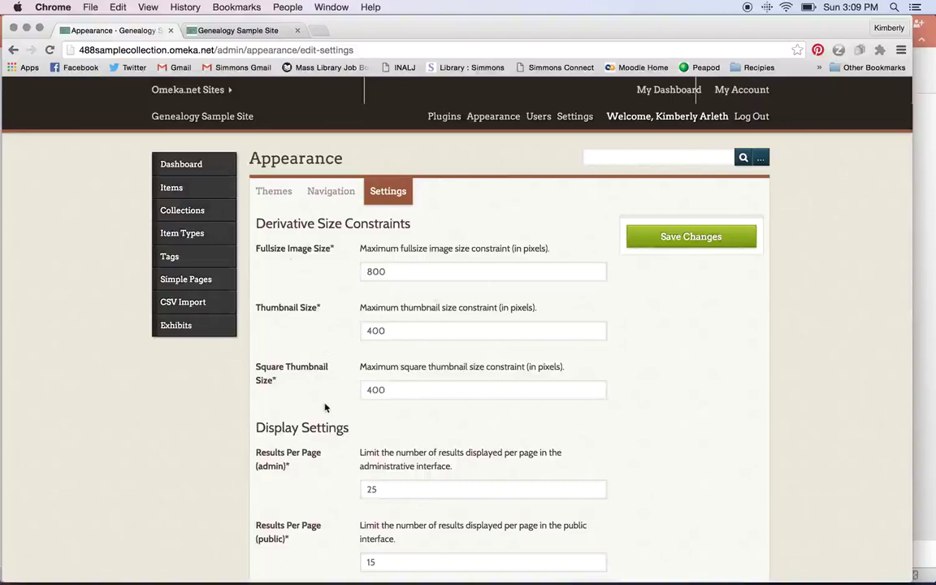
{"action": "scroll", "coordinate": [324, 411], "scroll_direction": "down", "scroll_amount": 3}
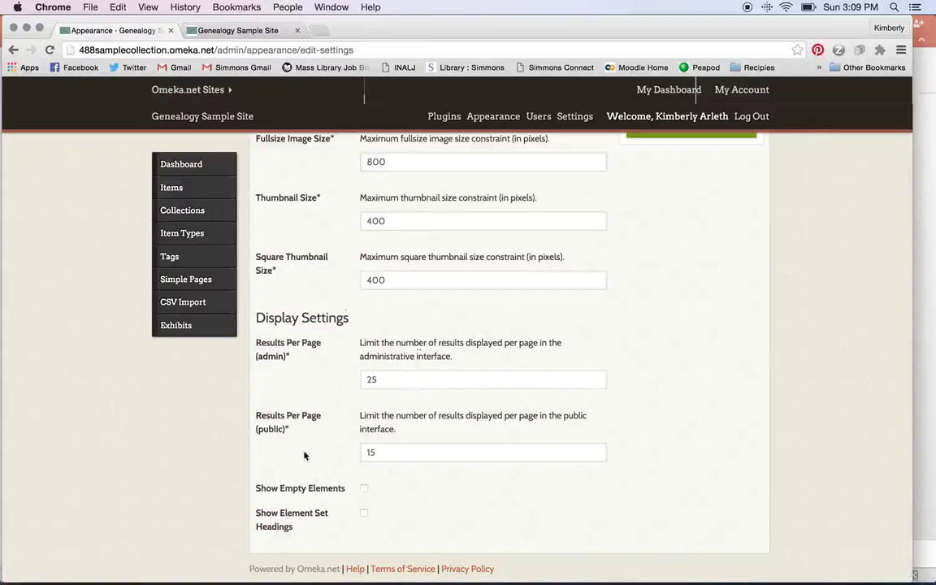
{"action": "scroll", "coordinate": [455, 504], "scroll_direction": "up", "scroll_amount": 3}
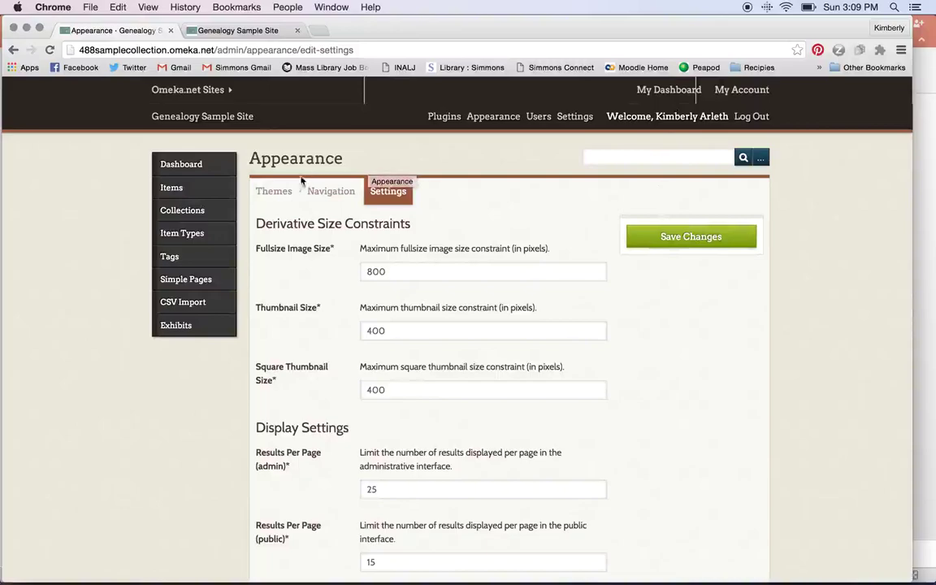
{"action": "left_click", "coordinate": [192, 196]}
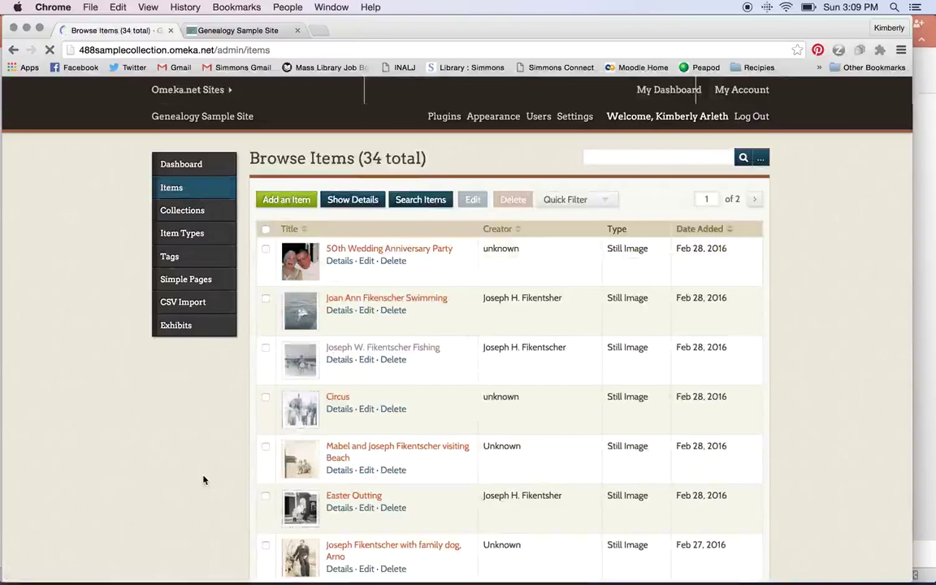
Scroll through the Browse Items list of 34 Still Image items.
{"action": "scroll", "coordinate": [203, 479], "scroll_direction": "down", "scroll_amount": 3}
{"action": "scroll", "coordinate": [203, 479], "scroll_direction": "down", "scroll_amount": 2}
{"action": "scroll", "coordinate": [203, 479], "scroll_direction": "up", "scroll_amount": 5}
{"action": "scroll", "coordinate": [203, 479], "scroll_direction": "down", "scroll_amount": 3}
{"action": "scroll", "coordinate": [203, 480], "scroll_direction": "down", "scroll_amount": 5}
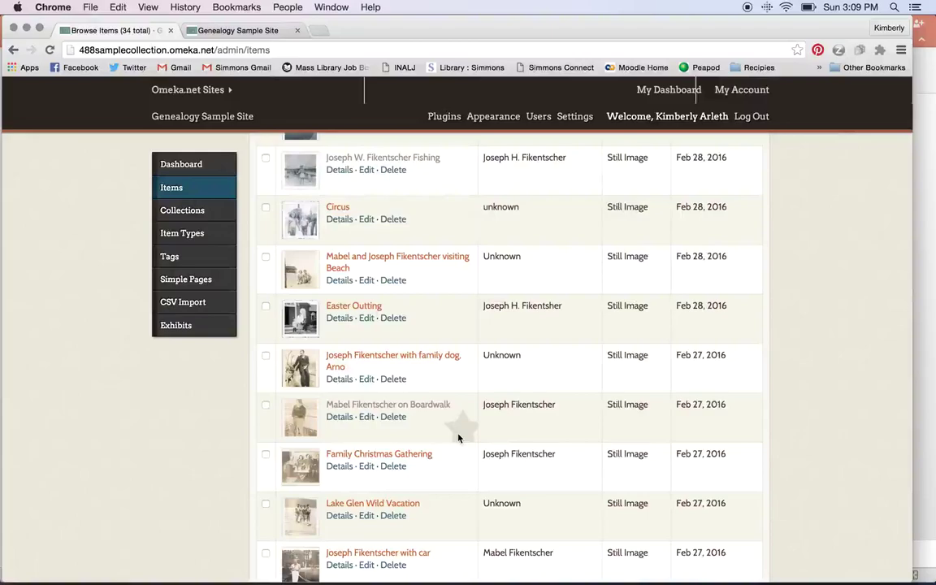
{"action": "scroll", "coordinate": [458, 437], "scroll_direction": "up", "scroll_amount": 5}
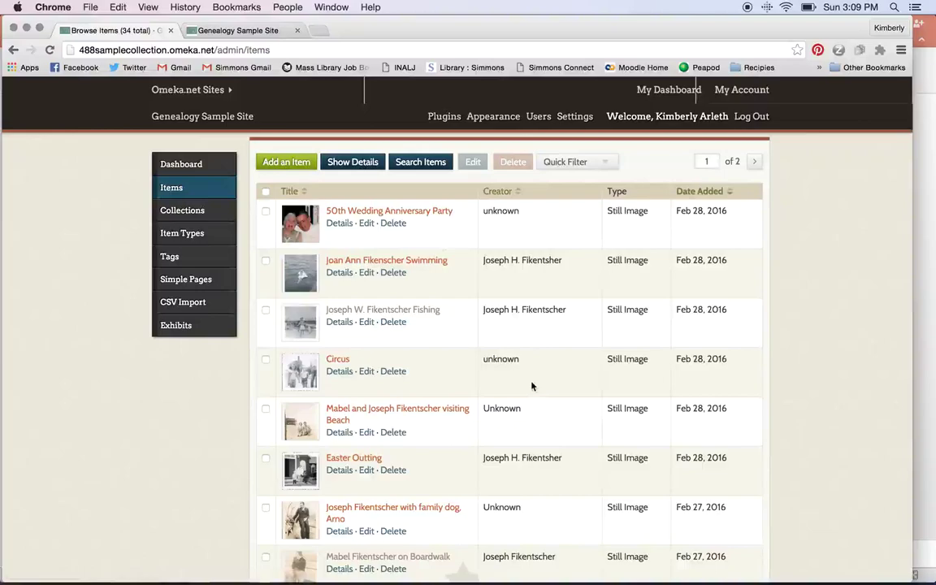
Start a new item and give it the Dublin Core title 'Test'.
{"action": "left_click", "coordinate": [295, 163]}
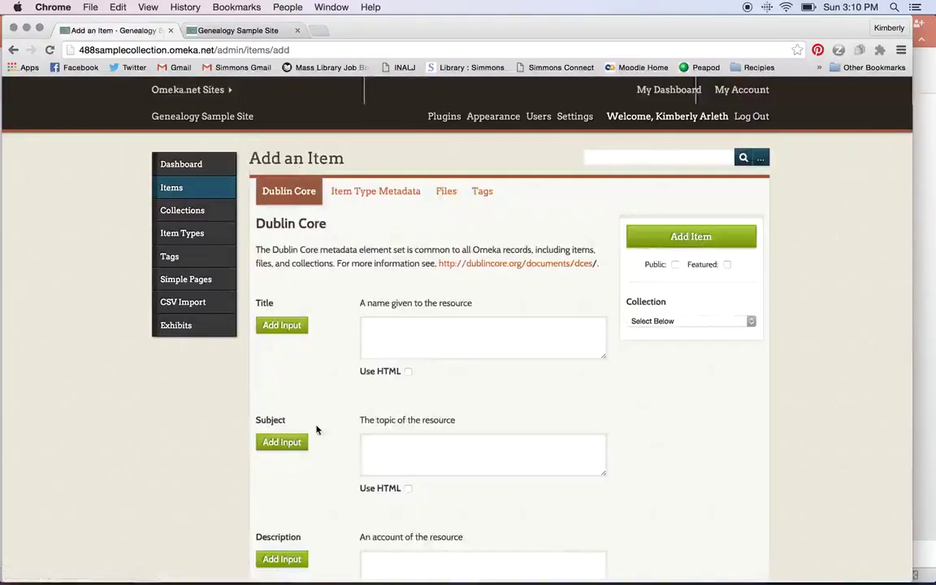
{"action": "scroll", "coordinate": [316, 428], "scroll_direction": "down", "scroll_amount": 2}
{"action": "scroll", "coordinate": [317, 430], "scroll_direction": "down", "scroll_amount": 4}
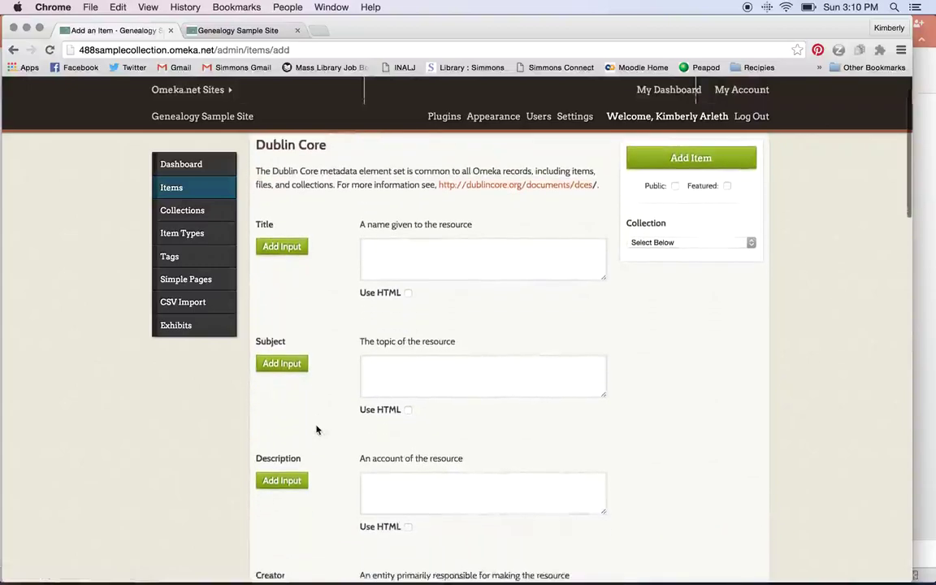
{"action": "scroll", "coordinate": [317, 430], "scroll_direction": "down", "scroll_amount": 3}
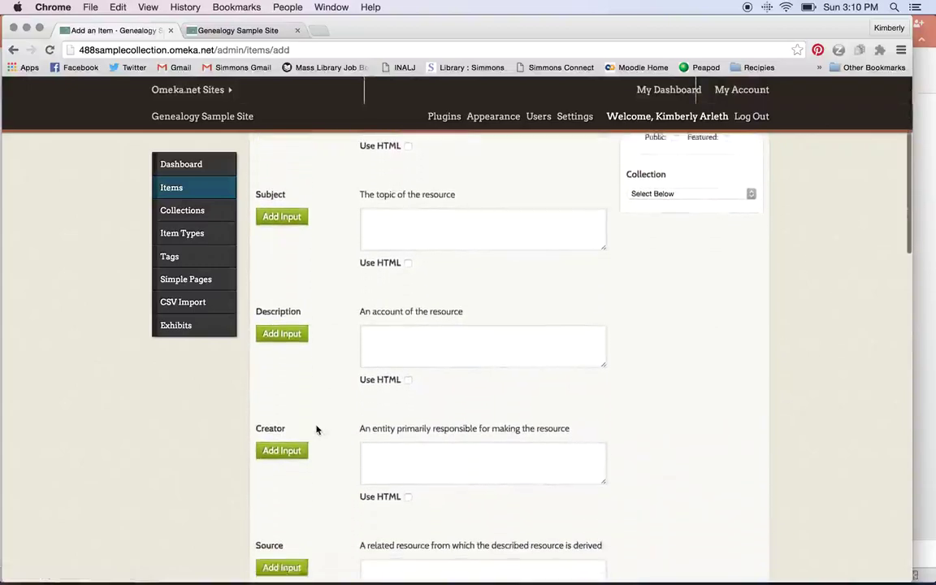
{"action": "scroll", "coordinate": [317, 429], "scroll_direction": "up", "scroll_amount": 2}
{"action": "scroll", "coordinate": [317, 429], "scroll_direction": "up", "scroll_amount": 5}
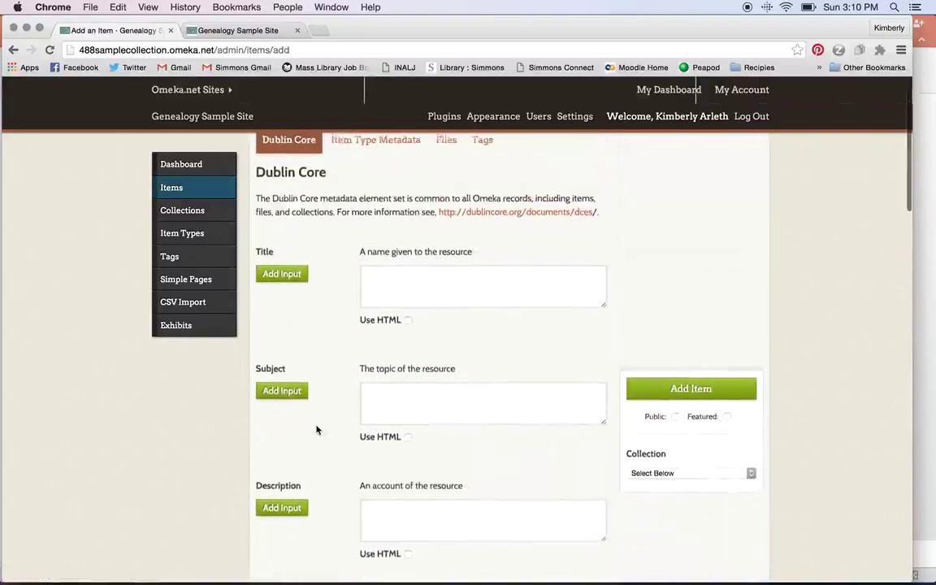
{"action": "left_click", "coordinate": [448, 321]}
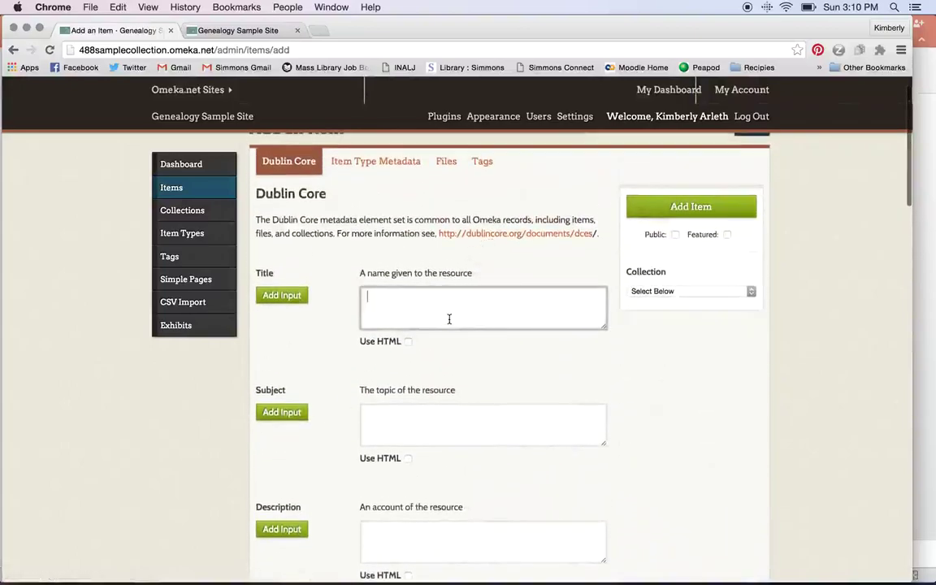
{"action": "type", "text": "Test"}
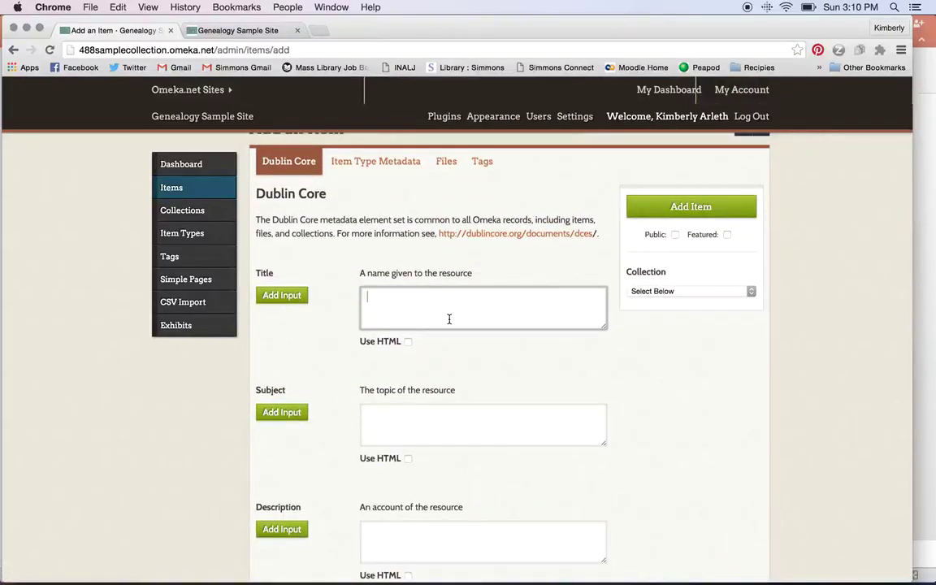
Set the item type to Still Image, then move through Files to the Tags section.
{"action": "left_click", "coordinate": [411, 164]}
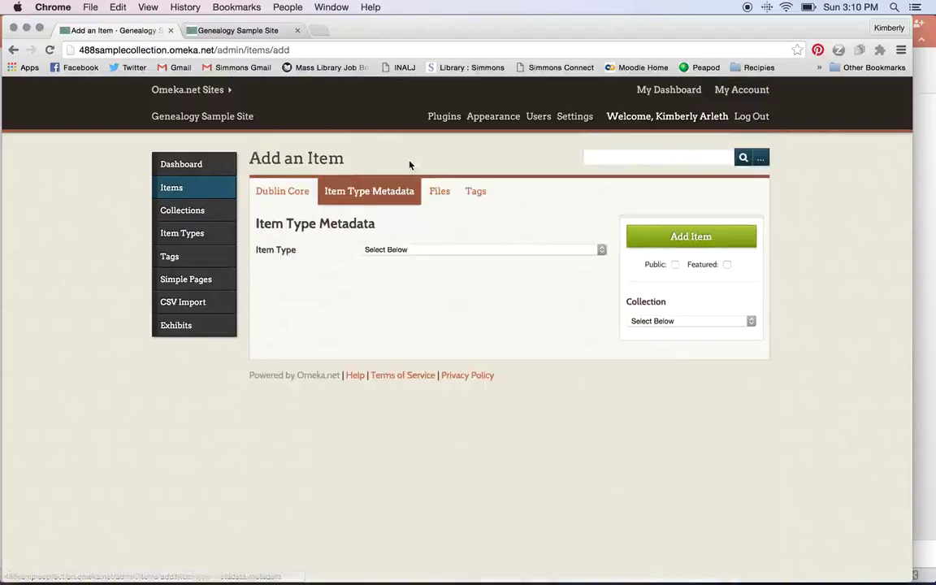
{"action": "left_click", "coordinate": [601, 249]}
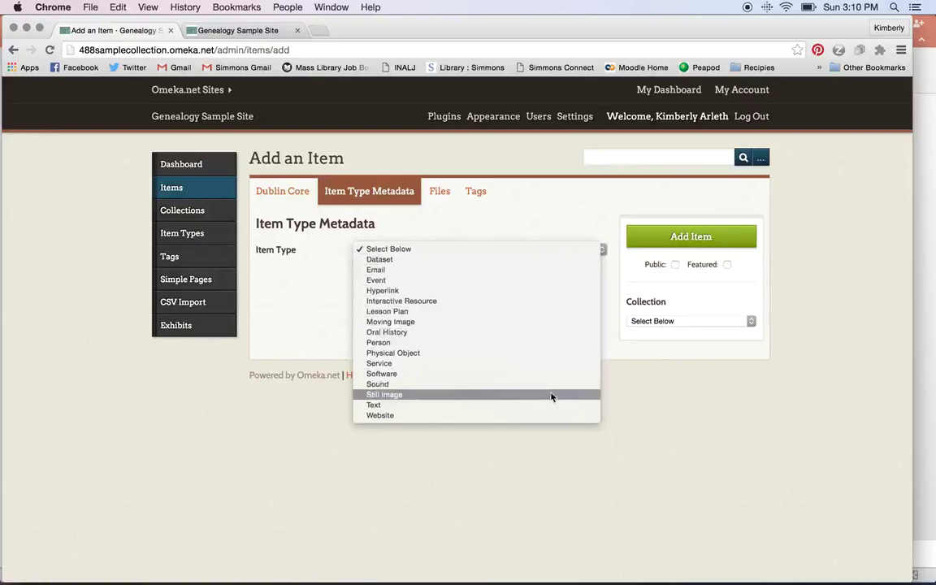
{"action": "left_click", "coordinate": [551, 397]}
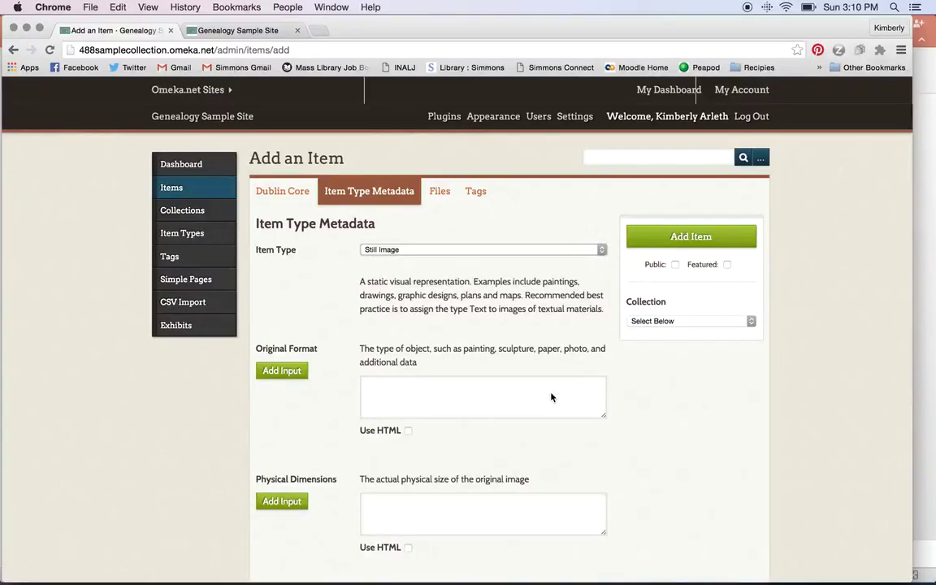
{"action": "scroll", "coordinate": [551, 397], "scroll_direction": "down", "scroll_amount": 5}
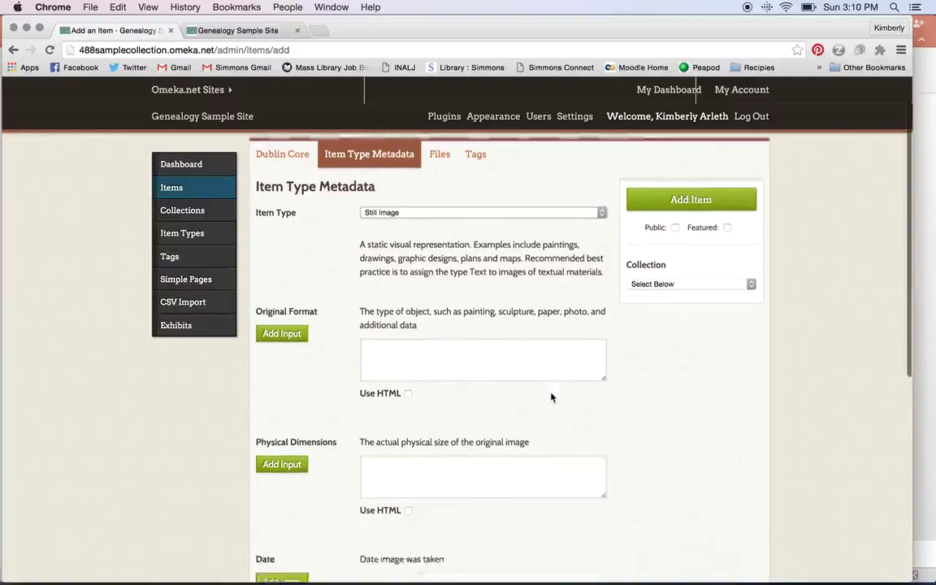
{"action": "scroll", "coordinate": [550, 396], "scroll_direction": "down", "scroll_amount": 5}
{"action": "scroll", "coordinate": [551, 397], "scroll_direction": "up", "scroll_amount": 10}
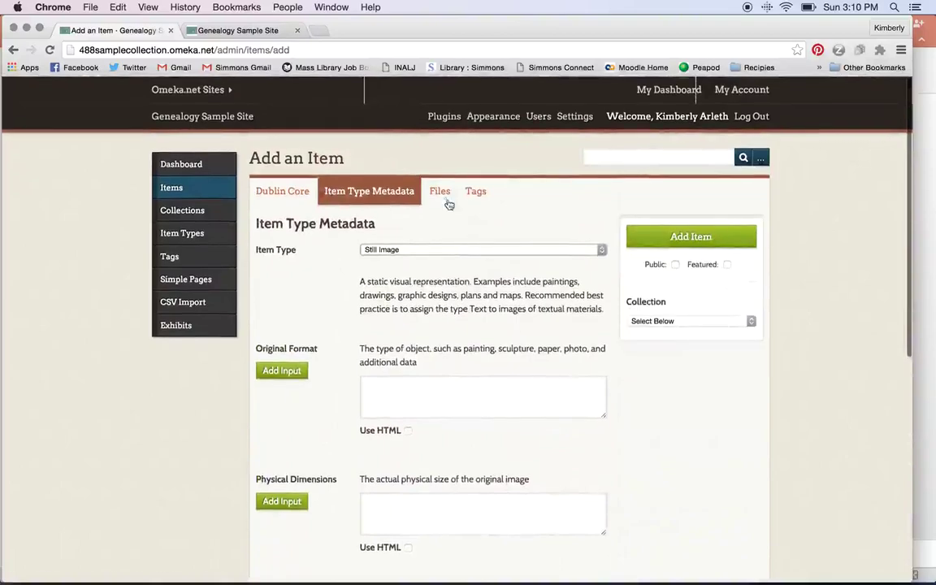
{"action": "left_click", "coordinate": [439, 194]}
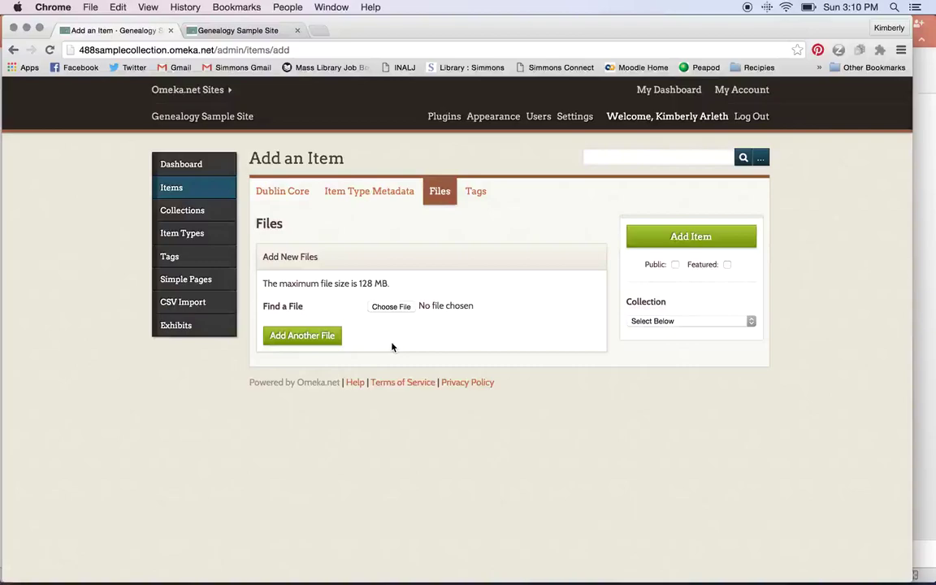
{"action": "left_click", "coordinate": [471, 198]}
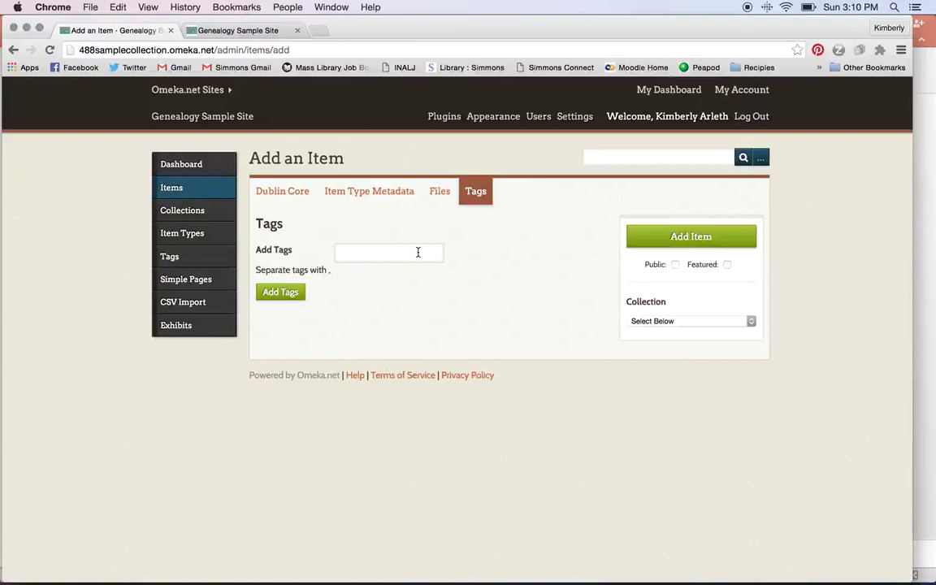
{"action": "left_click", "coordinate": [418, 253]}
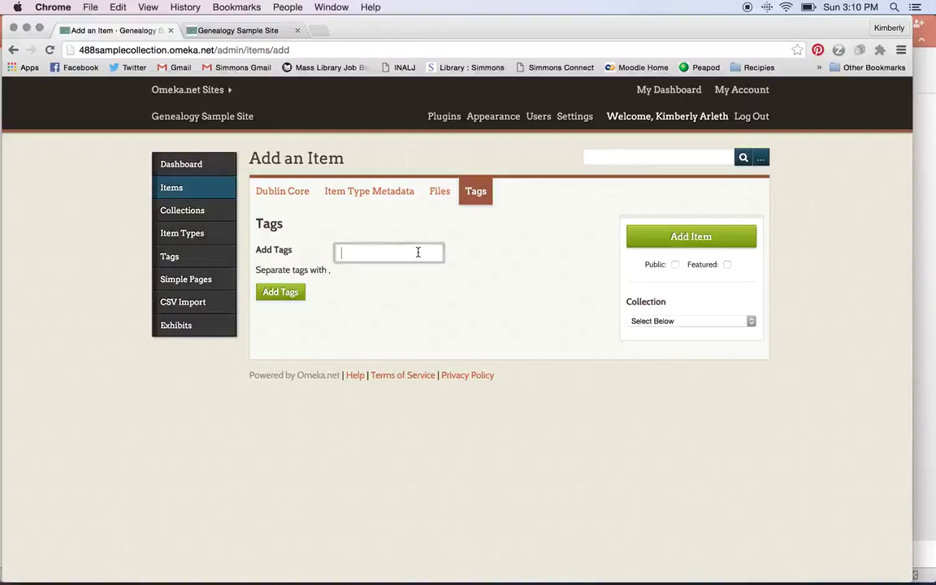
{"action": "type", "text": "mabel"}
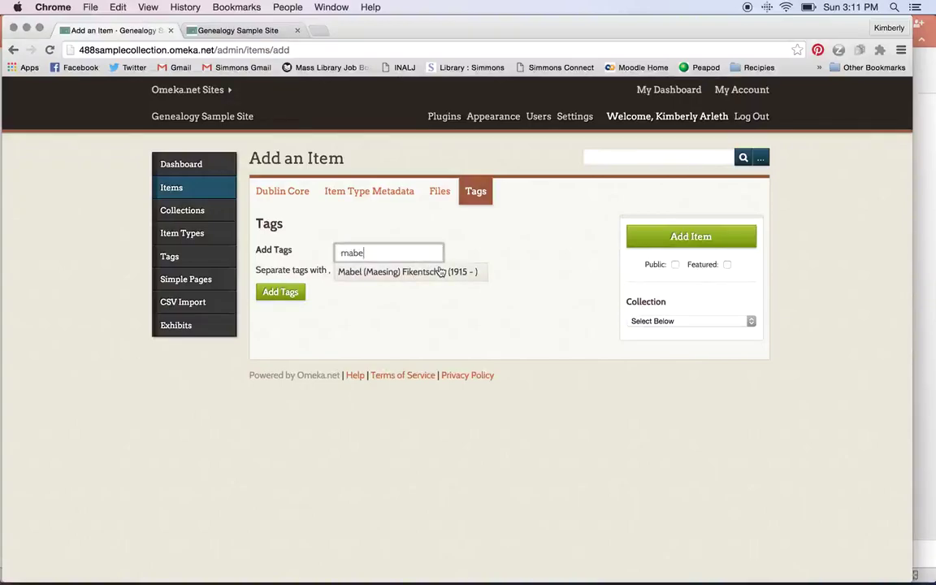
{"action": "left_click", "coordinate": [440, 271]}
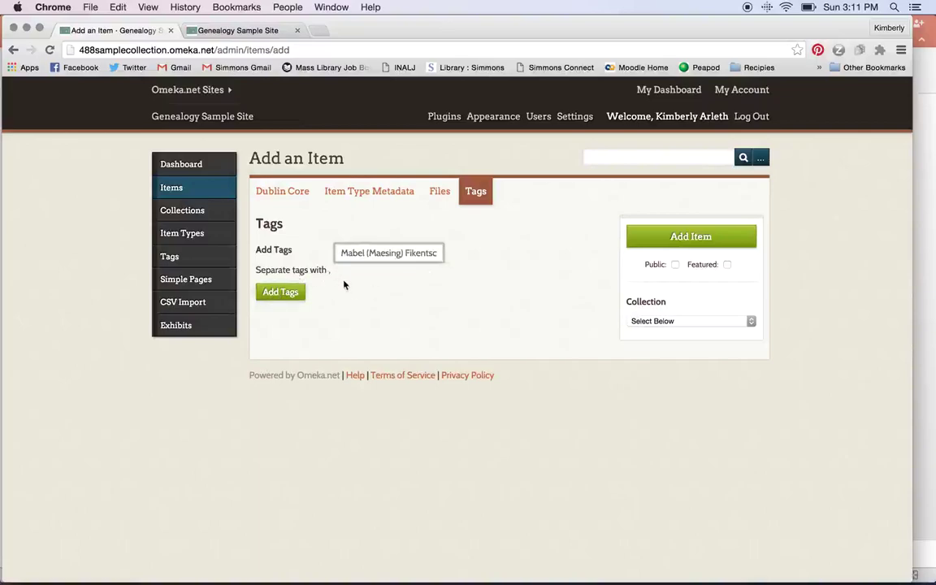
{"action": "left_click", "coordinate": [280, 292]}
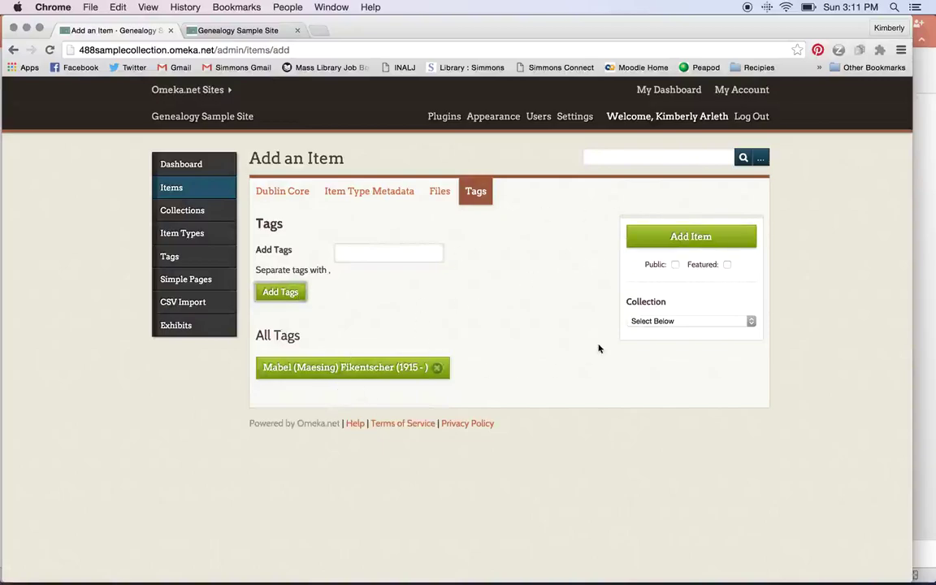
Save the item, leaving it private with no collection.
{"action": "left_click", "coordinate": [675, 266]}
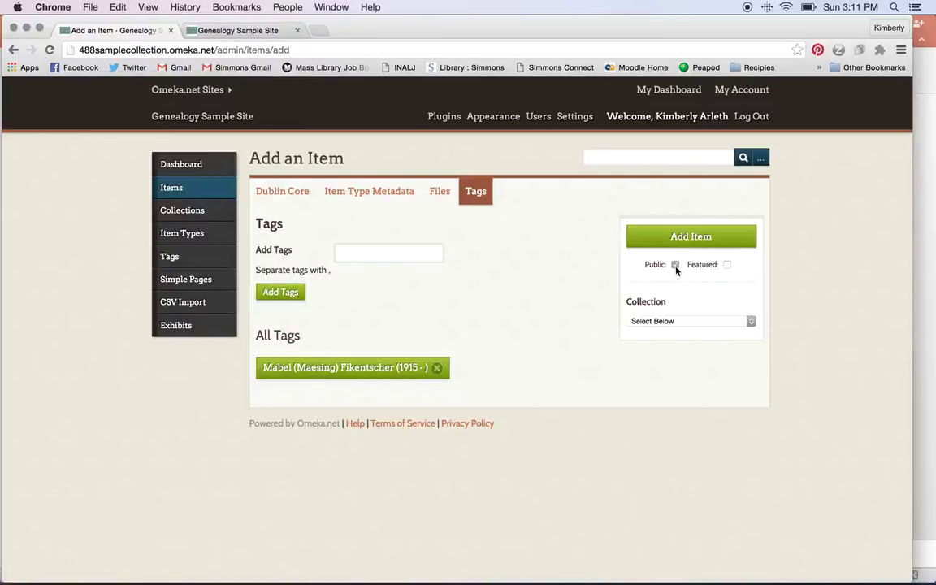
{"action": "left_click", "coordinate": [675, 266]}
{"action": "left_click", "coordinate": [752, 322]}
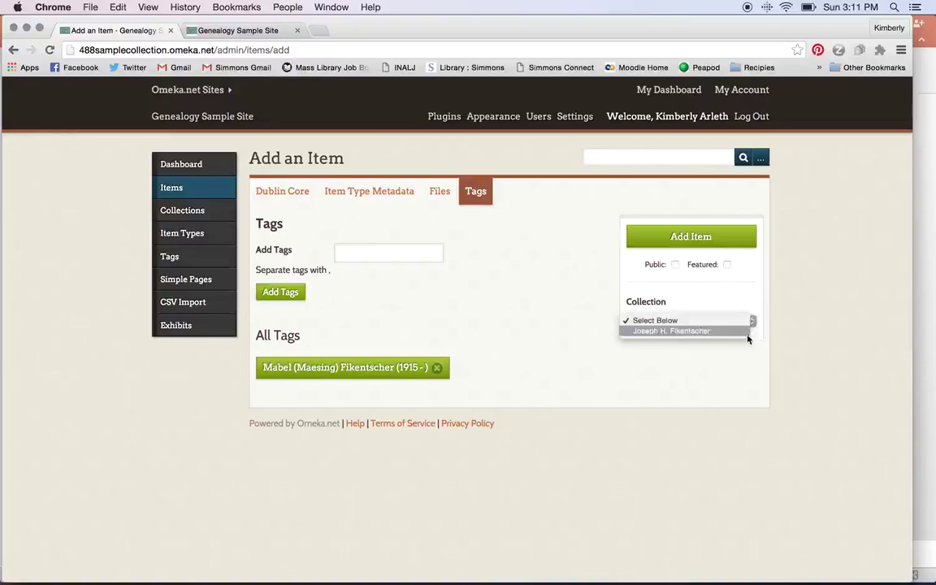
{"action": "left_click", "coordinate": [758, 306]}
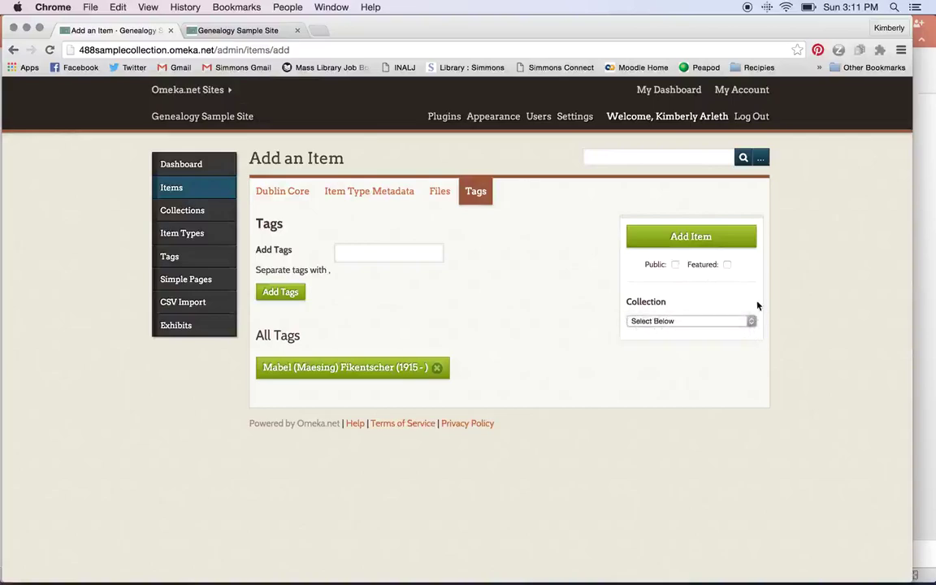
{"action": "left_click", "coordinate": [723, 244]}
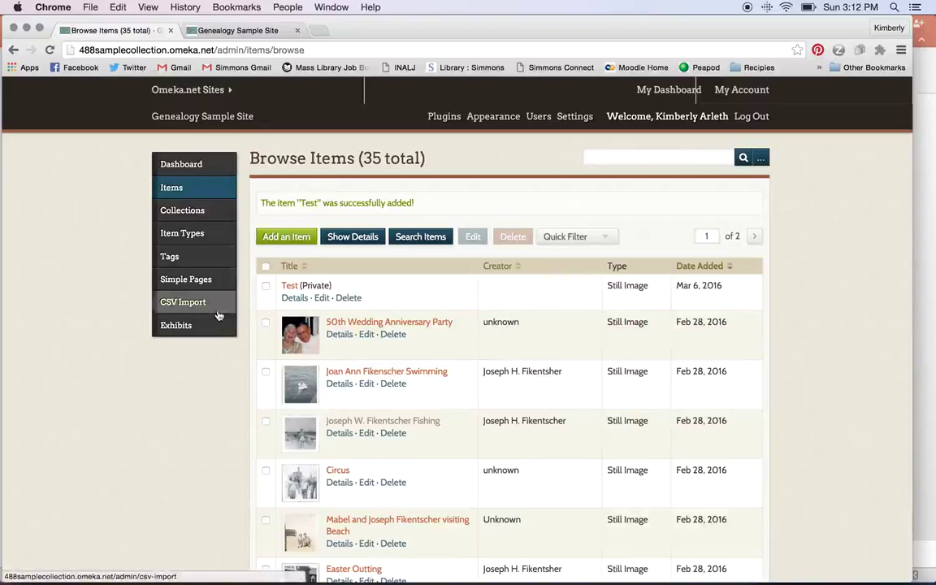
Switch to the Metadata 3 spreadsheet in Excel.
{"action": "mouse_move", "coordinate": [508, 578]}
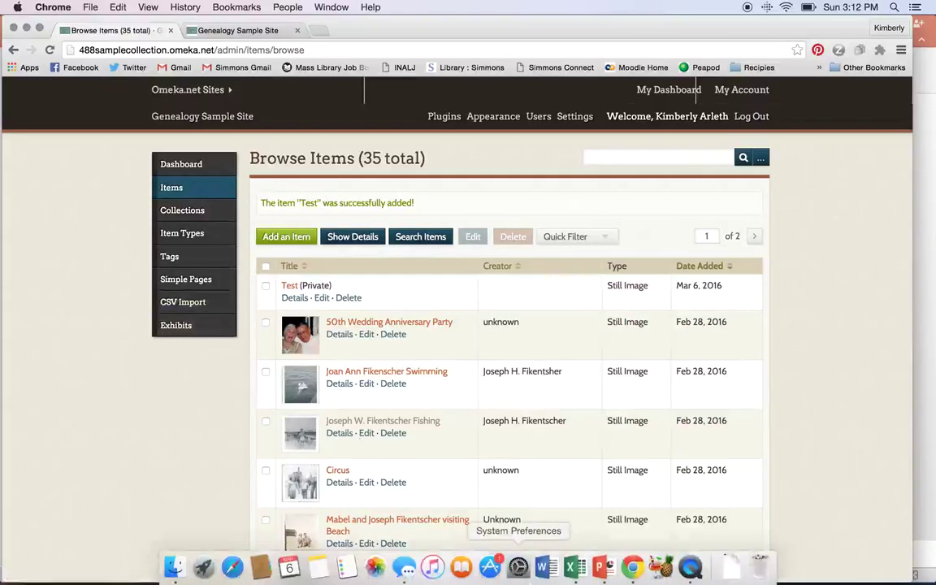
{"action": "left_click", "coordinate": [571, 573]}
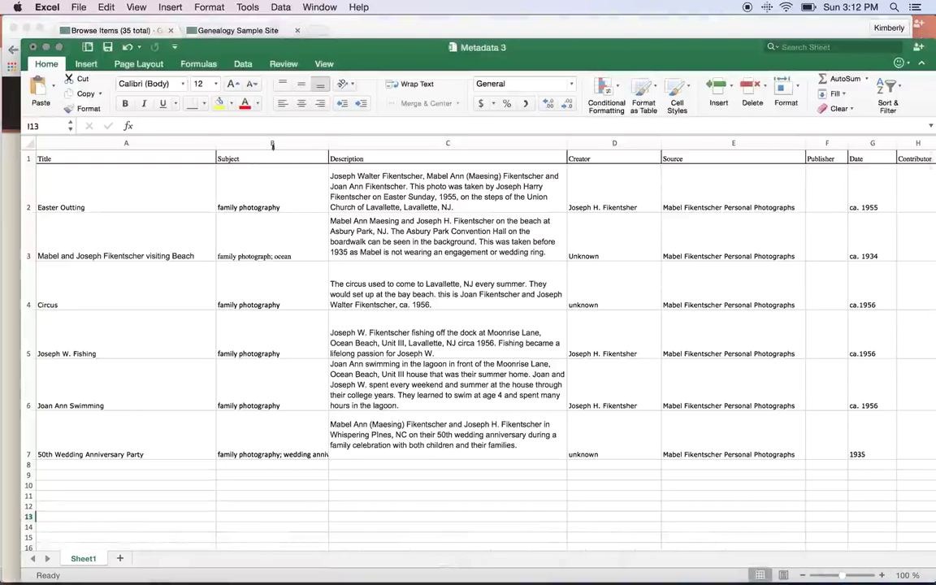
{"action": "left_click", "coordinate": [94, 10]}
{"action": "mouse_move", "coordinate": [80, 8]}
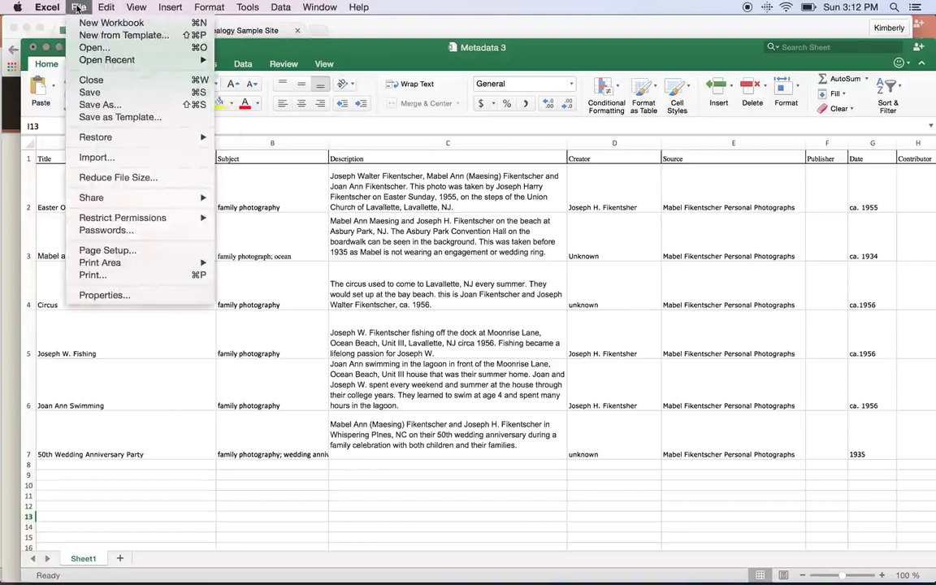
{"action": "left_click", "coordinate": [88, 109]}
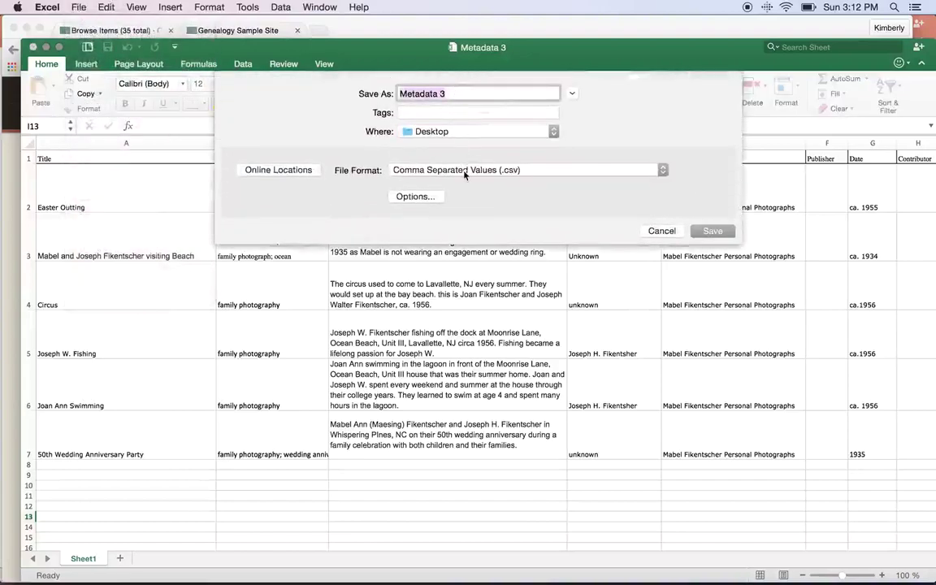
{"action": "left_click", "coordinate": [661, 231]}
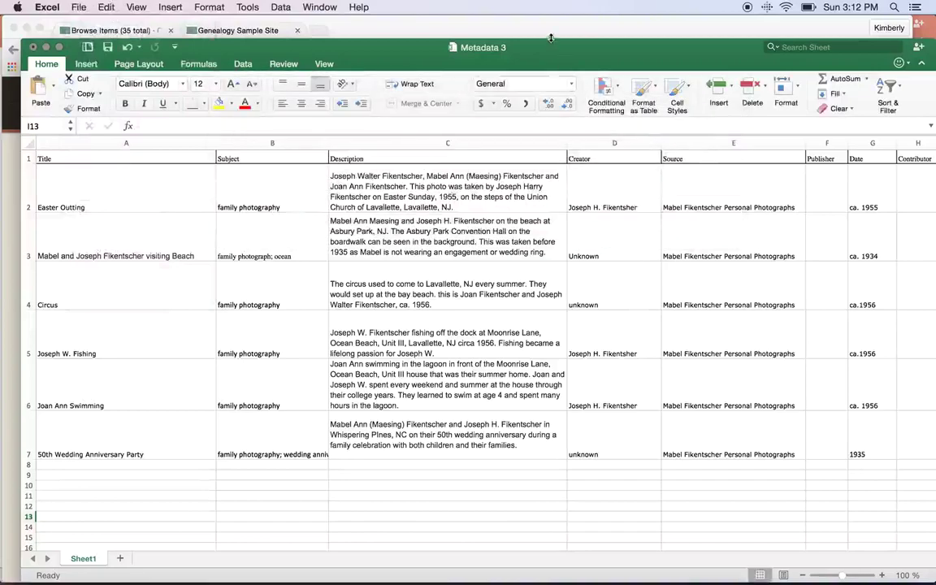
{"action": "left_click", "coordinate": [493, 28]}
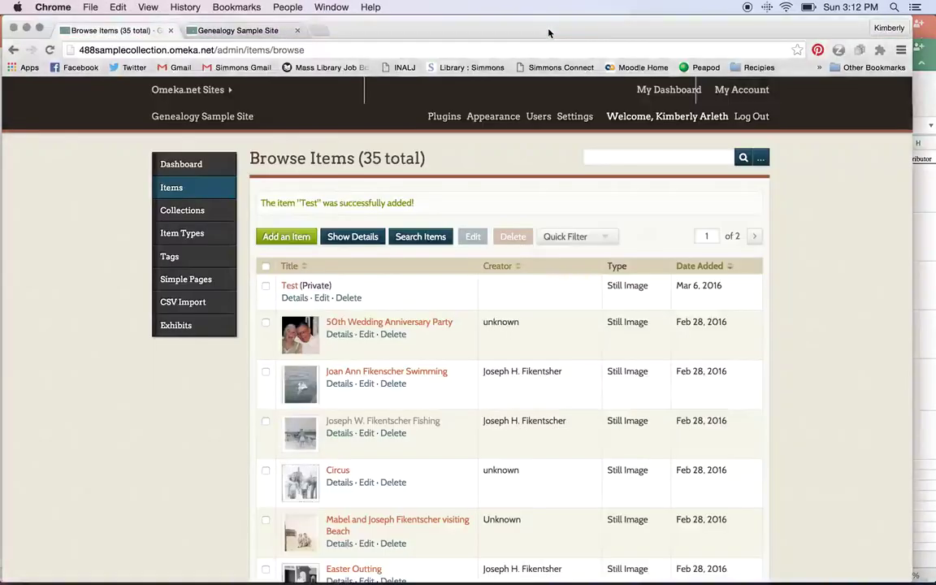
On the CSV Import page, choose Metadata 3.csv from the Desktop as the upload file.
{"action": "left_click", "coordinate": [185, 302]}
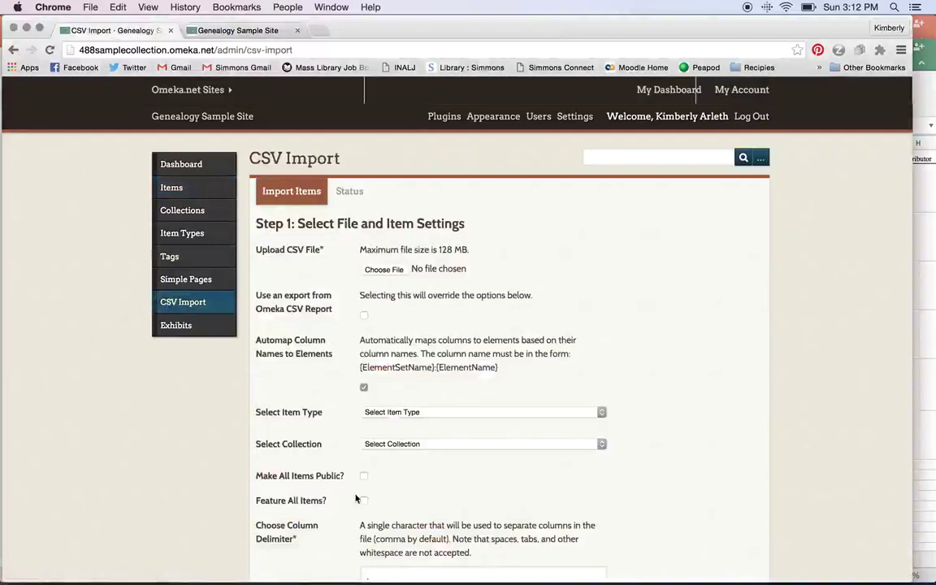
{"action": "left_click", "coordinate": [385, 271]}
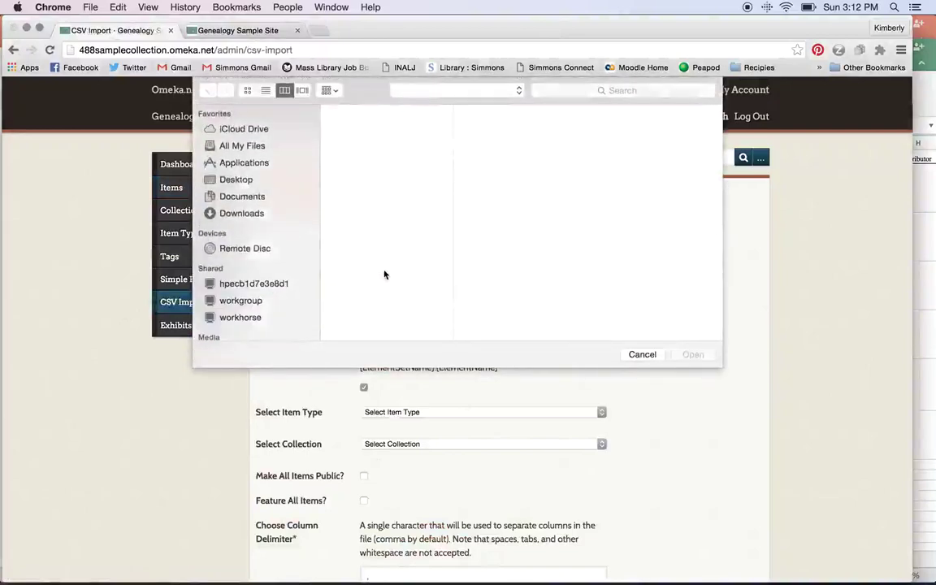
{"action": "left_click", "coordinate": [366, 193]}
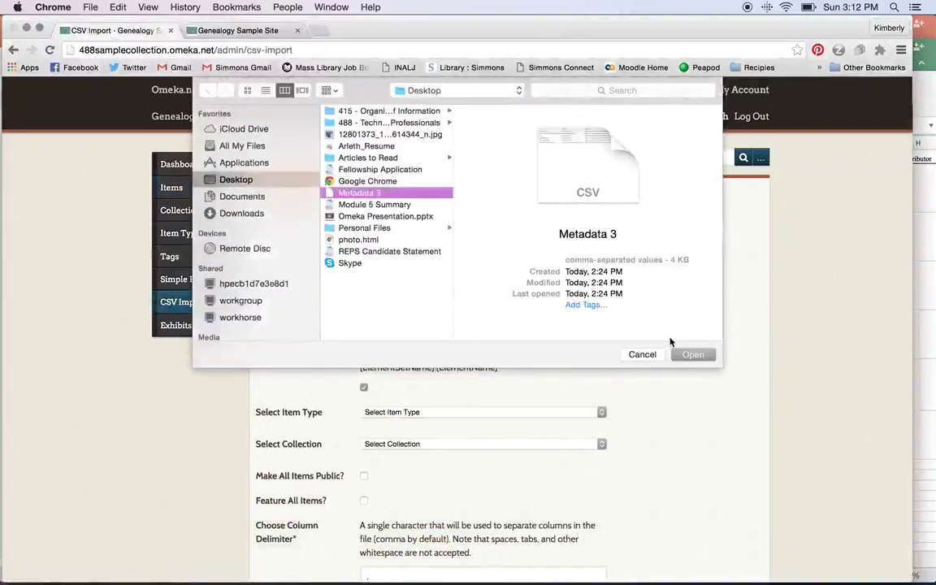
{"action": "left_click", "coordinate": [689, 354]}
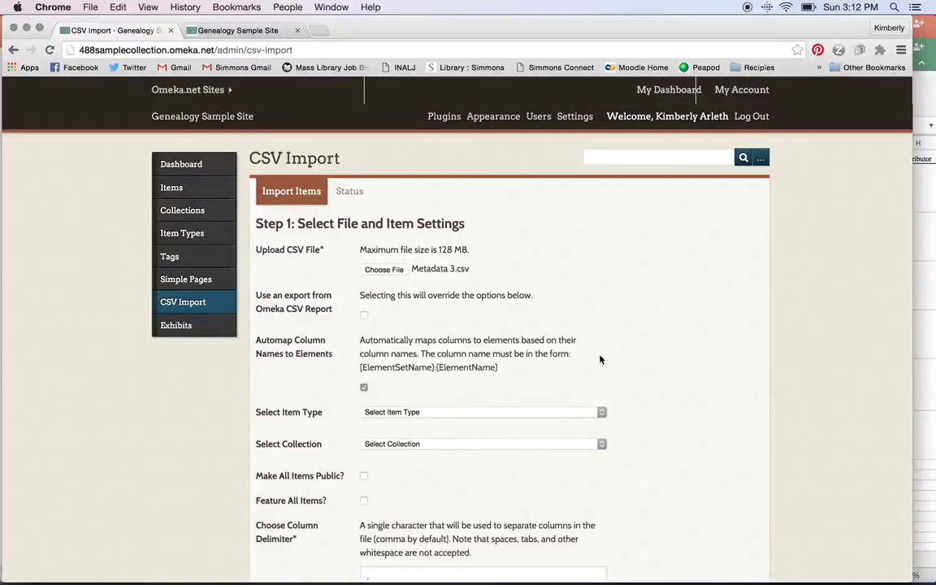
Turn off column automapping, make all imported items Still Image, and continue to column mapping.
{"action": "left_click", "coordinate": [364, 387]}
{"action": "scroll", "coordinate": [692, 370], "scroll_direction": "down", "scroll_amount": 3}
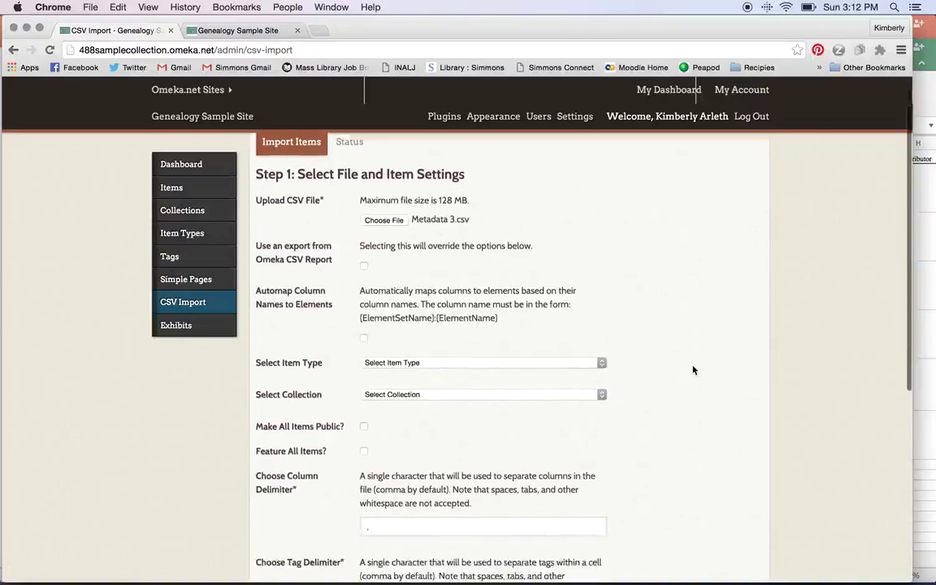
{"action": "left_click", "coordinate": [602, 332]}
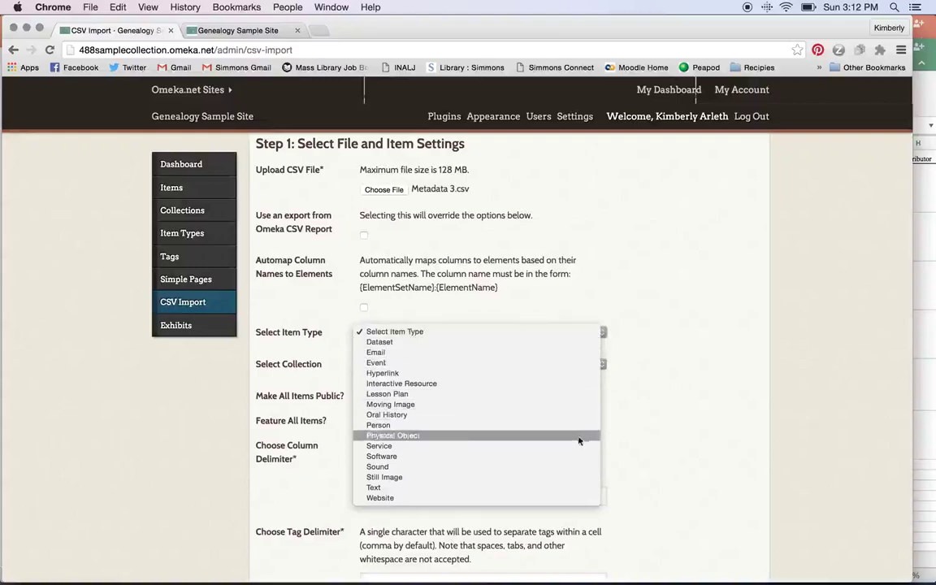
{"action": "left_click", "coordinate": [552, 478]}
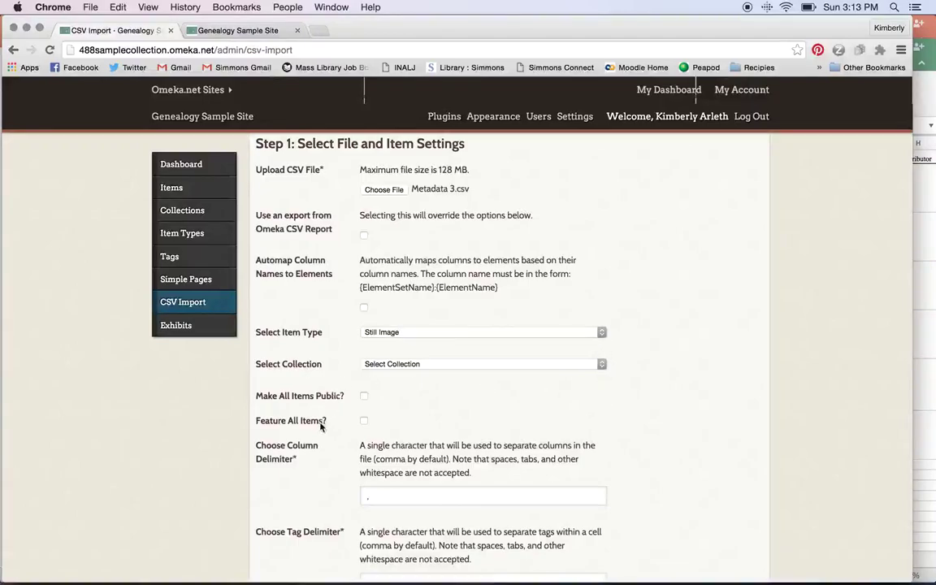
{"action": "scroll", "coordinate": [299, 495], "scroll_direction": "down", "scroll_amount": 3}
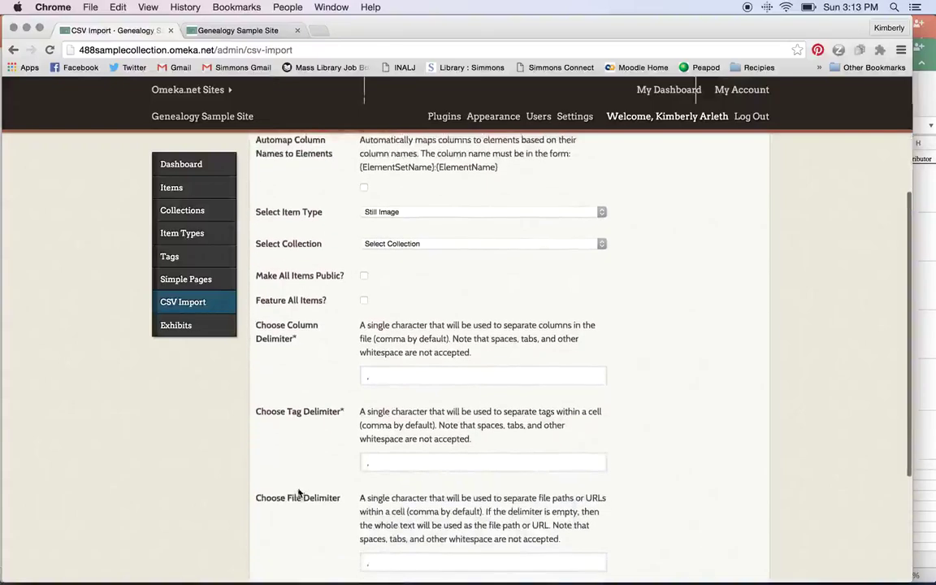
{"action": "scroll", "coordinate": [299, 495], "scroll_direction": "down", "scroll_amount": 4}
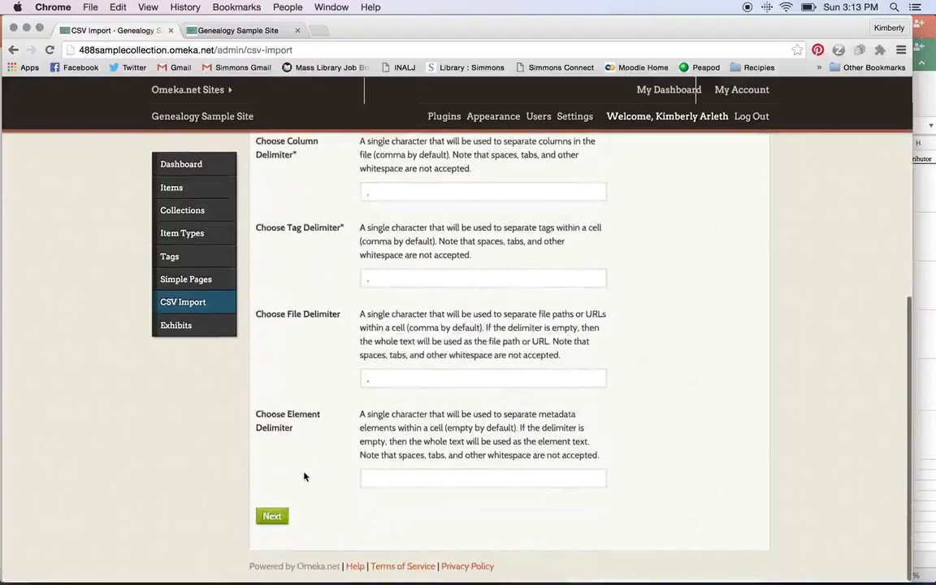
{"action": "left_click", "coordinate": [273, 517]}
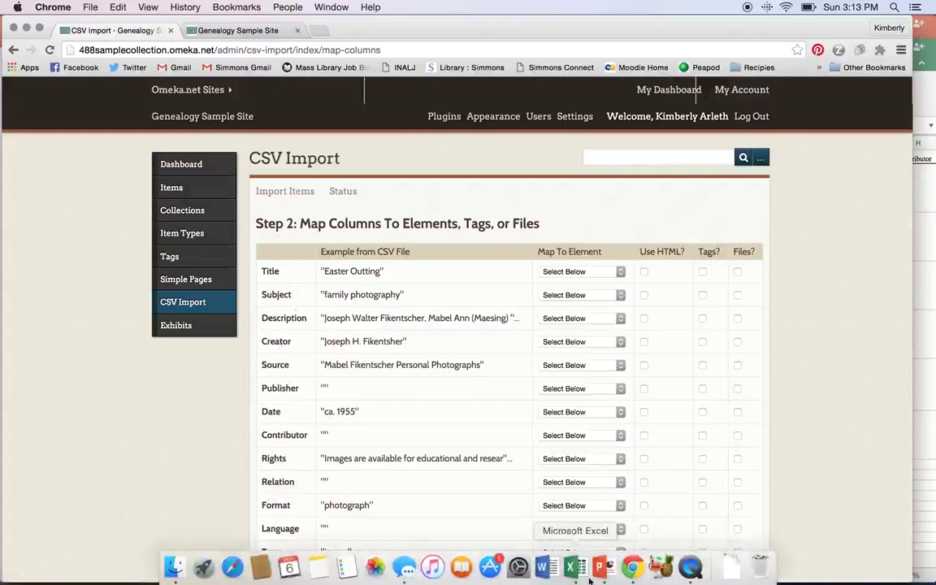
{"action": "left_click", "coordinate": [592, 566]}
Map the CSV Title column to the Title element, then return to the 35-item list.
{"action": "left_click", "coordinate": [10, 171]}
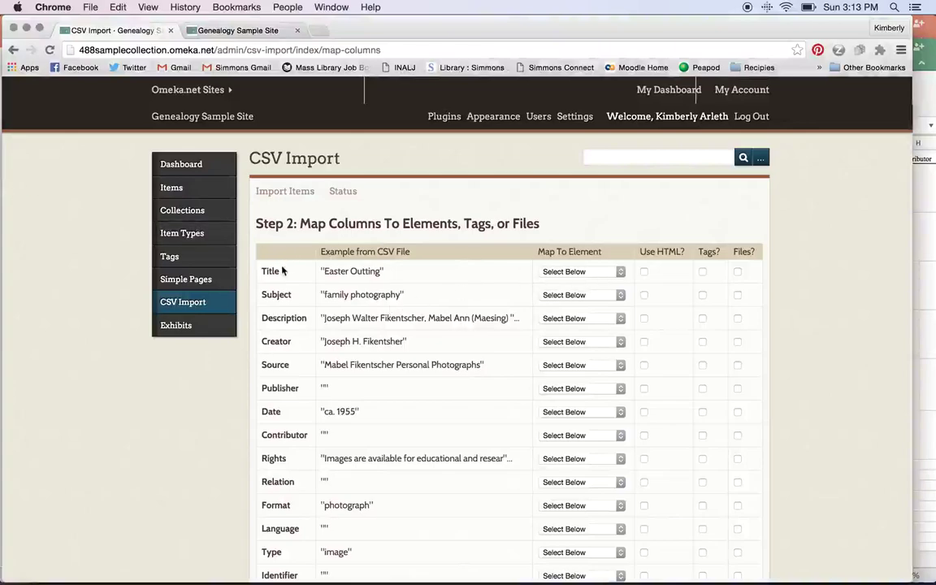
{"action": "left_click", "coordinate": [566, 273]}
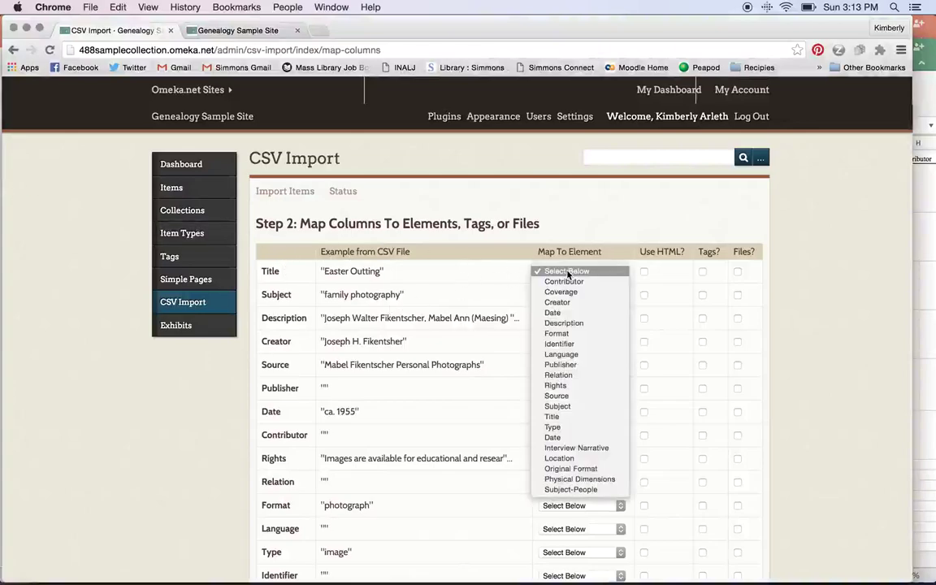
{"action": "left_click", "coordinate": [556, 416]}
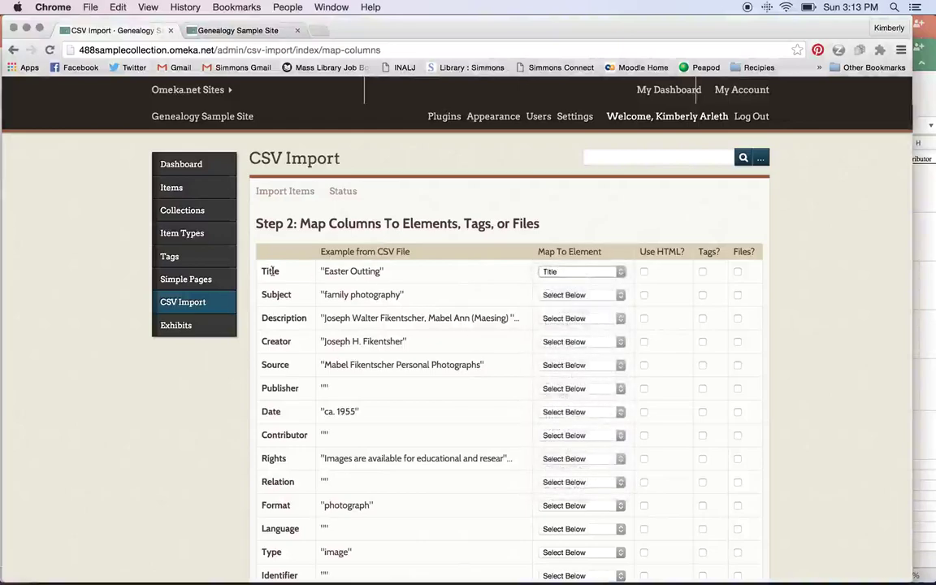
{"action": "scroll", "coordinate": [580, 354], "scroll_direction": "down", "scroll_amount": 4}
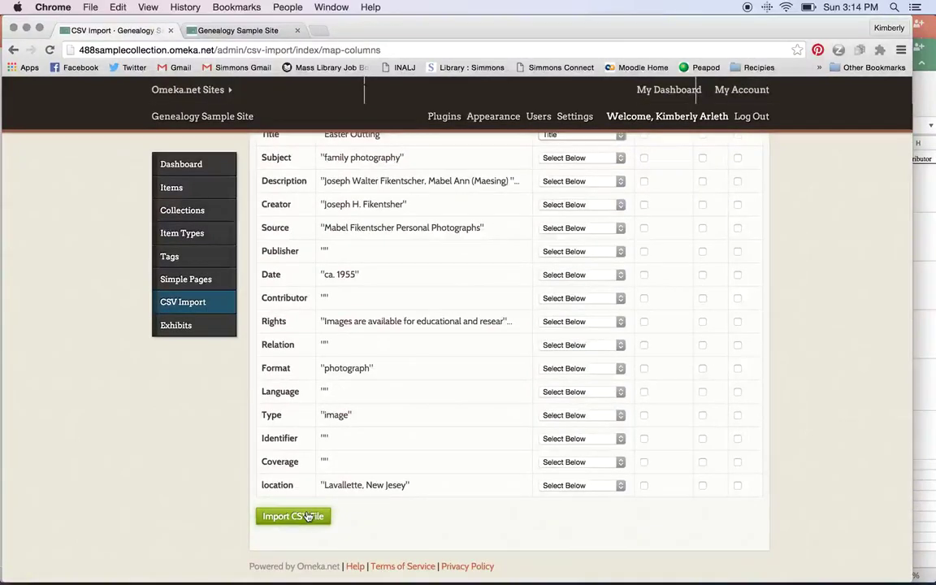
{"action": "left_click", "coordinate": [195, 201]}
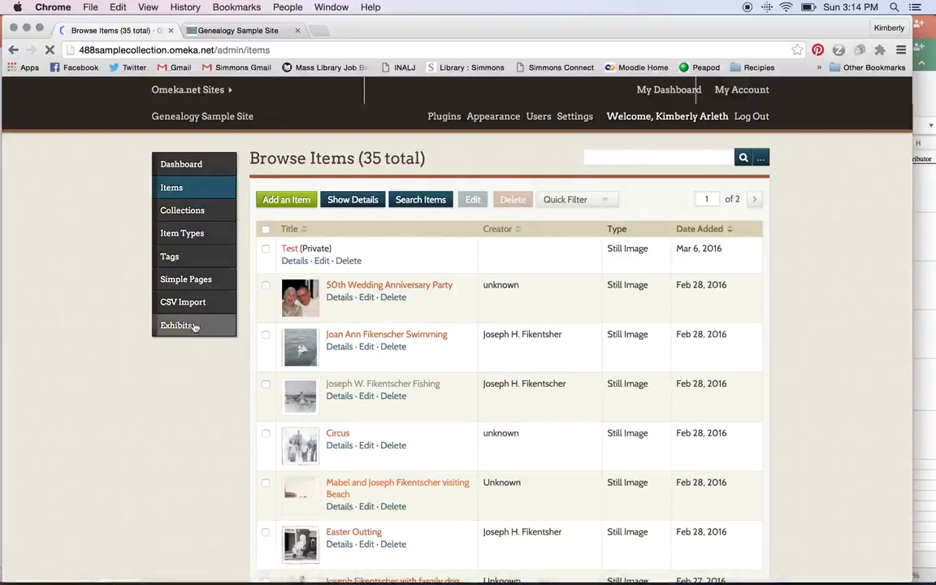
{"action": "left_click", "coordinate": [192, 325]}
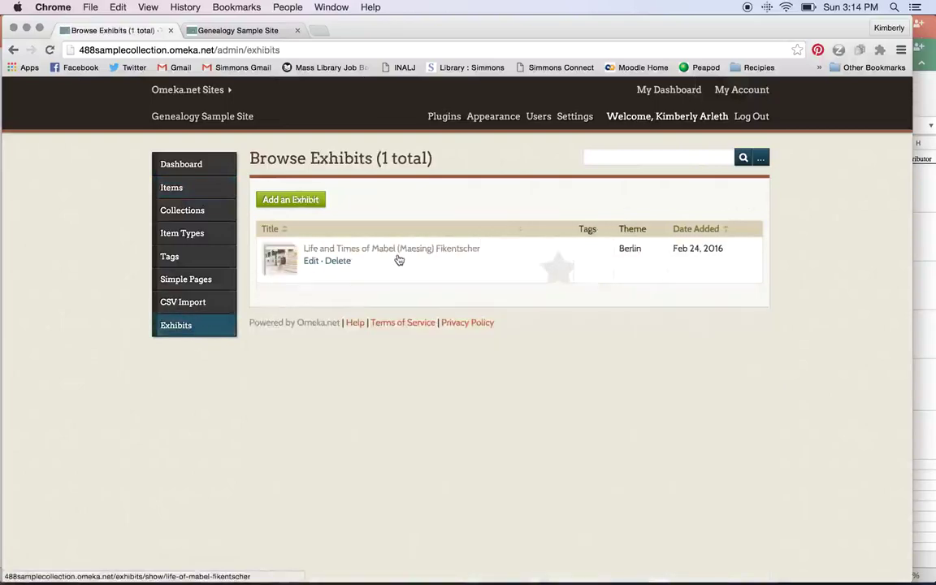
{"action": "left_click", "coordinate": [310, 263]}
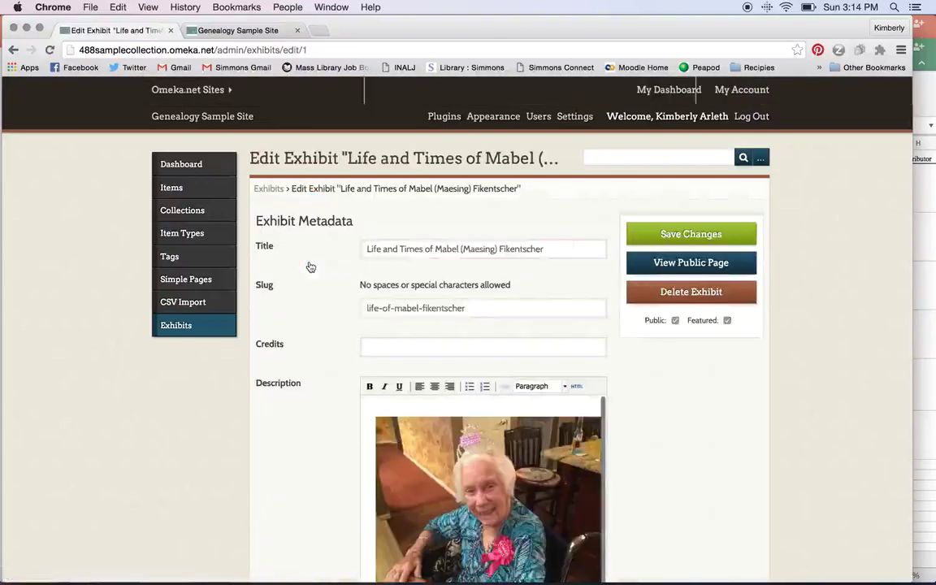
{"action": "scroll", "coordinate": [310, 267], "scroll_direction": "down", "scroll_amount": 2}
{"action": "scroll", "coordinate": [310, 268], "scroll_direction": "down", "scroll_amount": 3}
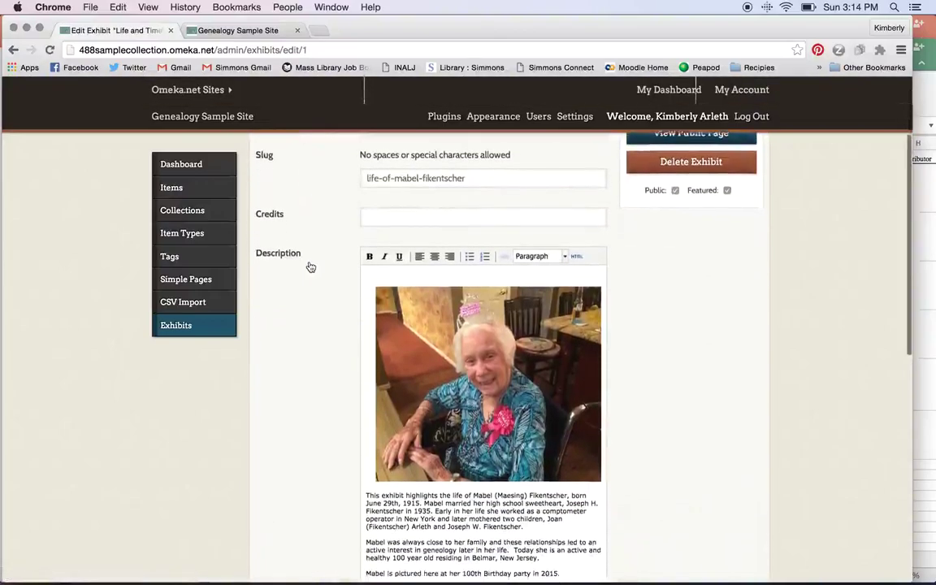
{"action": "scroll", "coordinate": [310, 268], "scroll_direction": "down", "scroll_amount": 2}
{"action": "scroll", "coordinate": [310, 268], "scroll_direction": "up", "scroll_amount": 3}
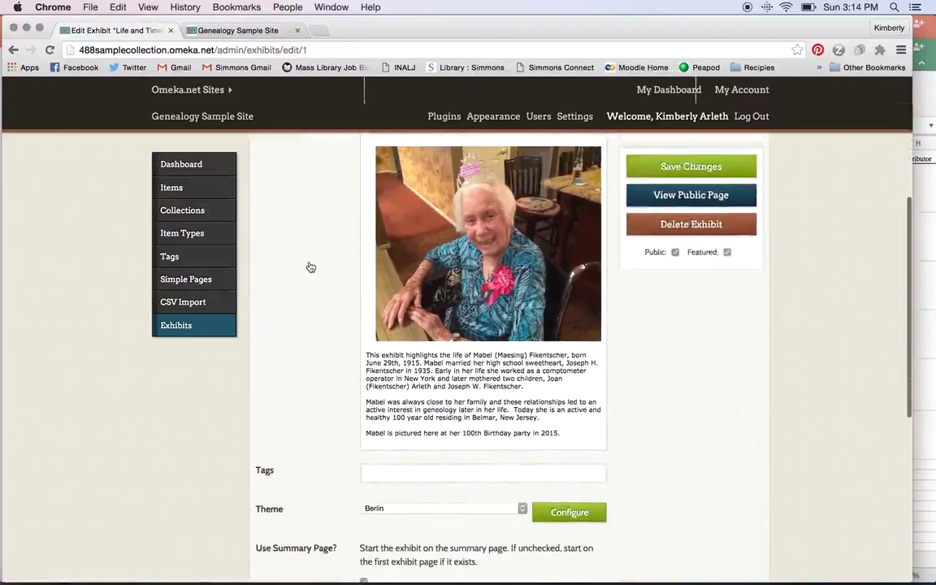
{"action": "scroll", "coordinate": [351, 260], "scroll_direction": "up", "scroll_amount": 1}
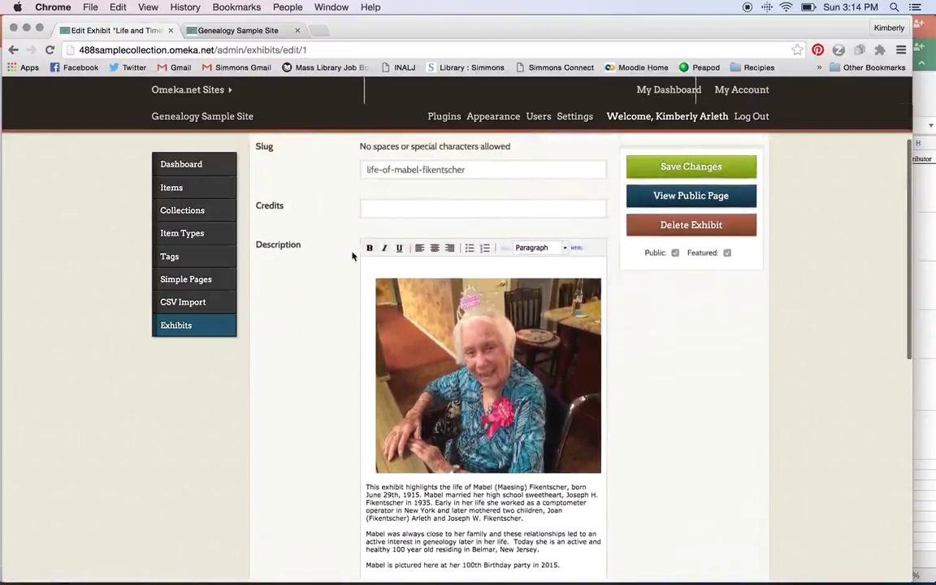
{"action": "left_click", "coordinate": [576, 250]}
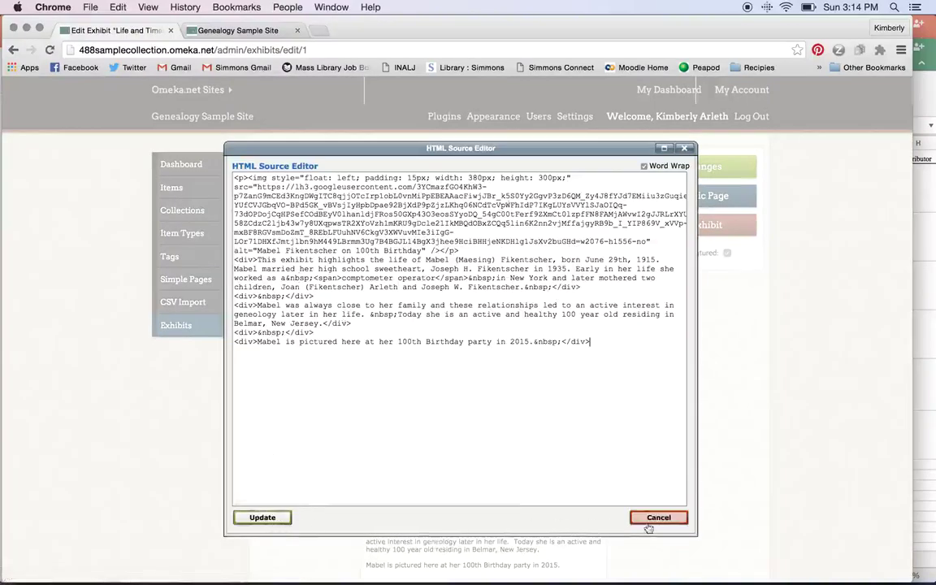
Cancel the HTML editor unchanged and review the Berlin theme and six pages, Early Childhood to Retirement.
{"action": "left_click", "coordinate": [663, 519]}
{"action": "scroll", "coordinate": [665, 527], "scroll_direction": "down", "scroll_amount": 5}
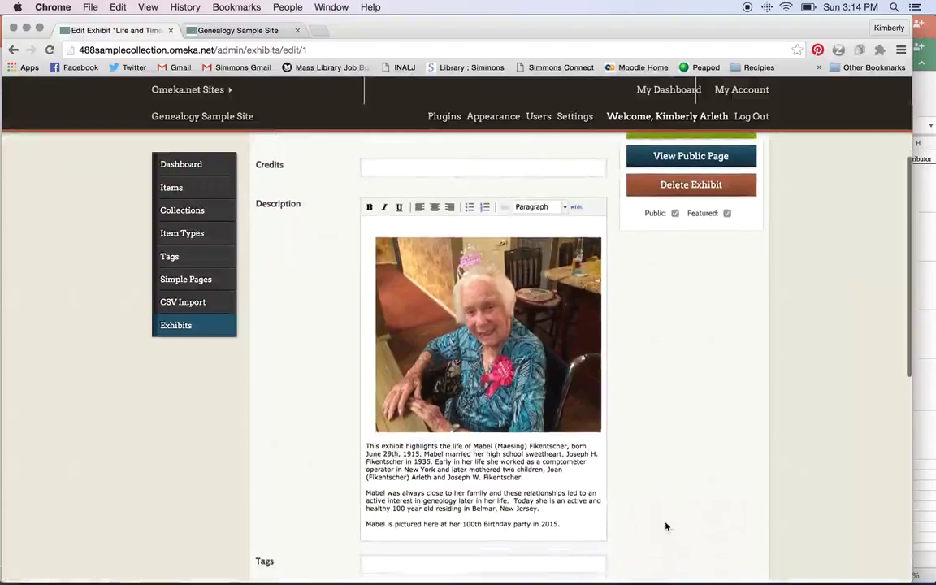
{"action": "scroll", "coordinate": [665, 527], "scroll_direction": "down", "scroll_amount": 2}
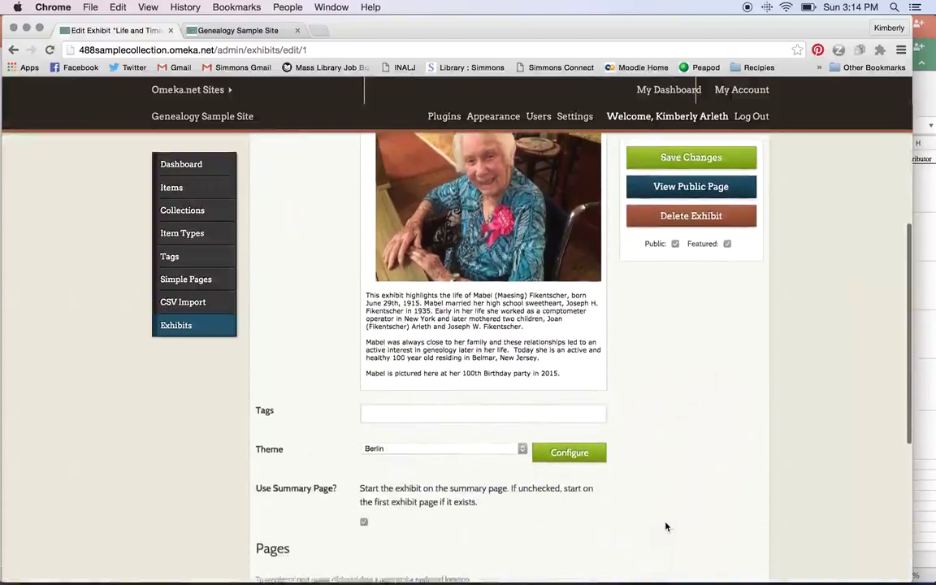
{"action": "scroll", "coordinate": [665, 527], "scroll_direction": "up", "scroll_amount": 1}
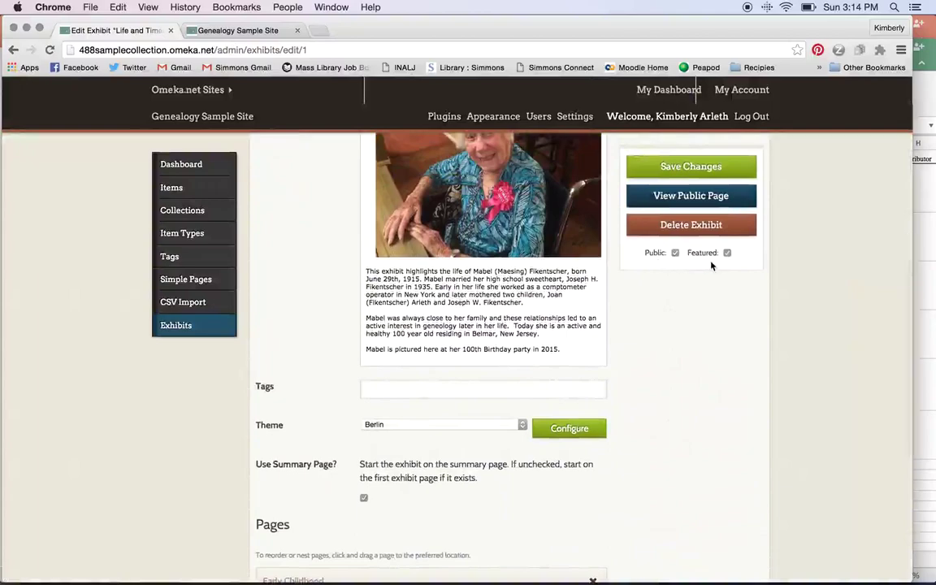
{"action": "scroll", "coordinate": [718, 372], "scroll_direction": "down", "scroll_amount": 2}
{"action": "scroll", "coordinate": [718, 372], "scroll_direction": "down", "scroll_amount": 2}
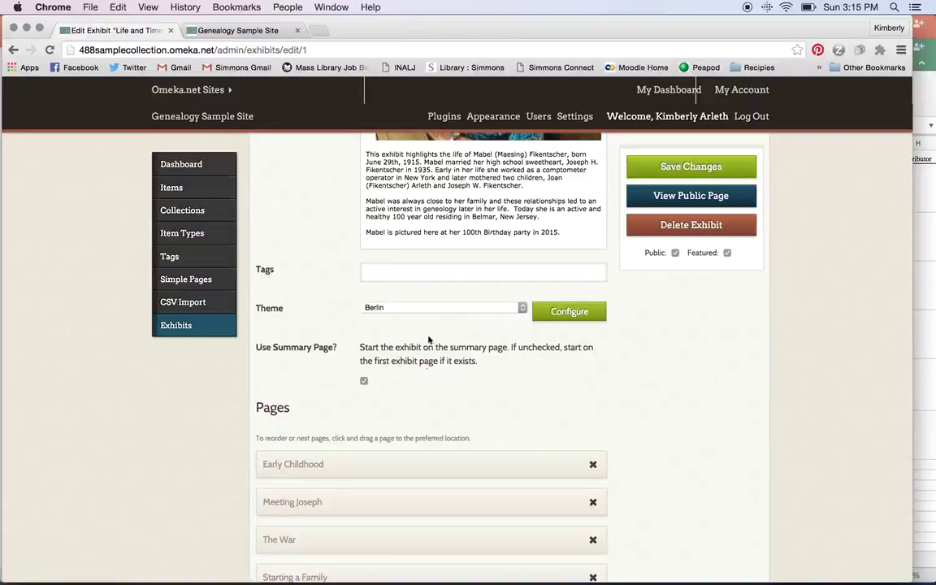
{"action": "scroll", "coordinate": [520, 365], "scroll_direction": "up", "scroll_amount": 5}
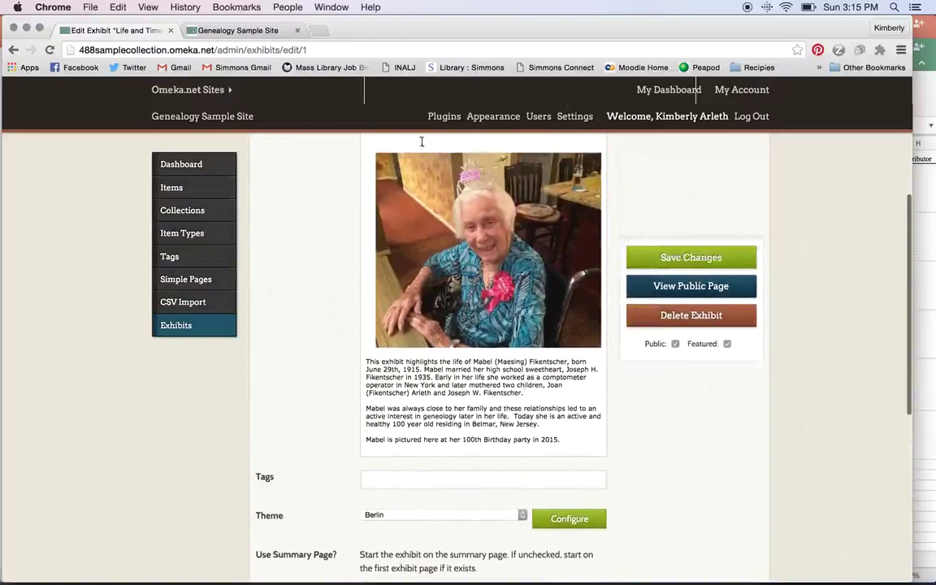
{"action": "scroll", "coordinate": [351, 445], "scroll_direction": "down", "scroll_amount": 6}
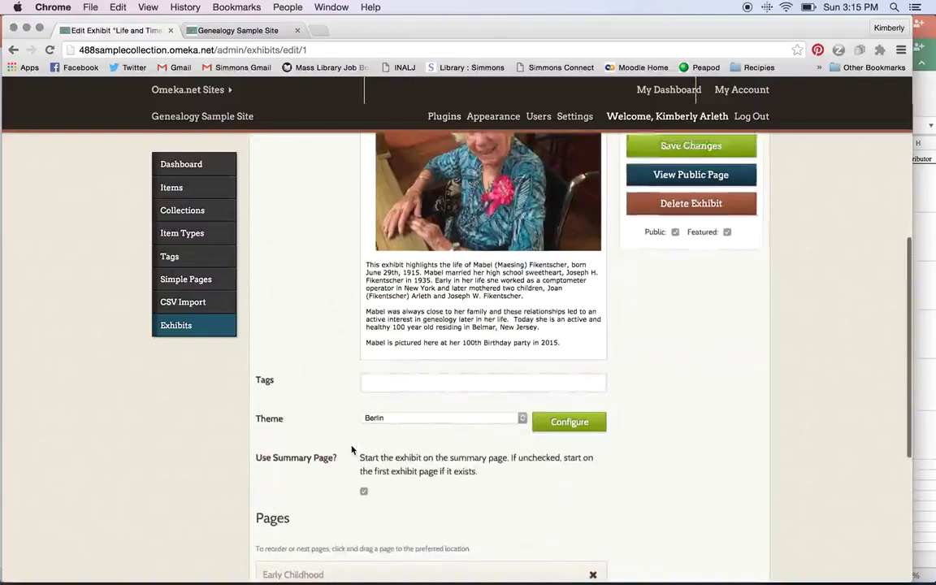
{"action": "scroll", "coordinate": [351, 446], "scroll_direction": "down", "scroll_amount": 3}
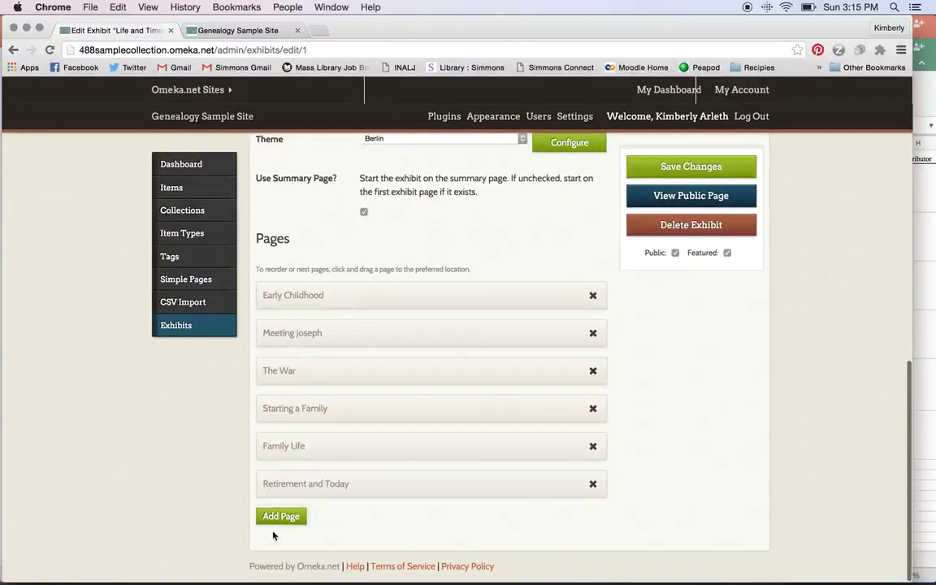
{"action": "left_click", "coordinate": [289, 342]}
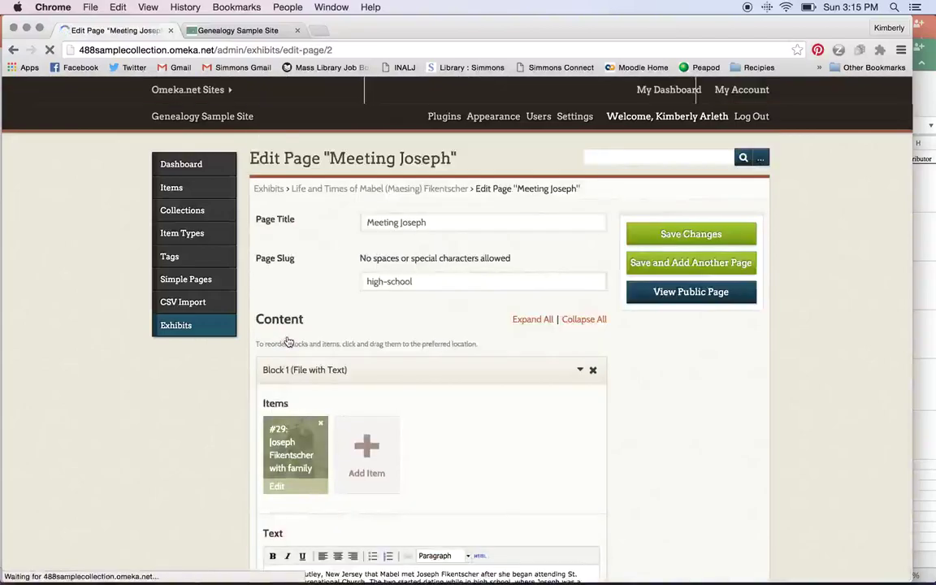
{"action": "scroll", "coordinate": [288, 342], "scroll_direction": "down", "scroll_amount": 2}
{"action": "scroll", "coordinate": [288, 342], "scroll_direction": "down", "scroll_amount": 2}
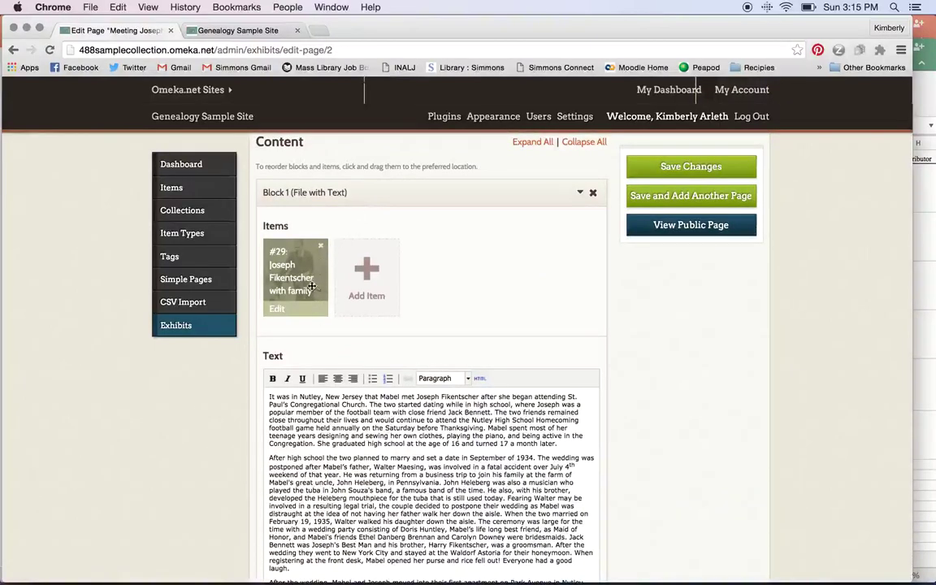
{"action": "left_click", "coordinate": [358, 283]}
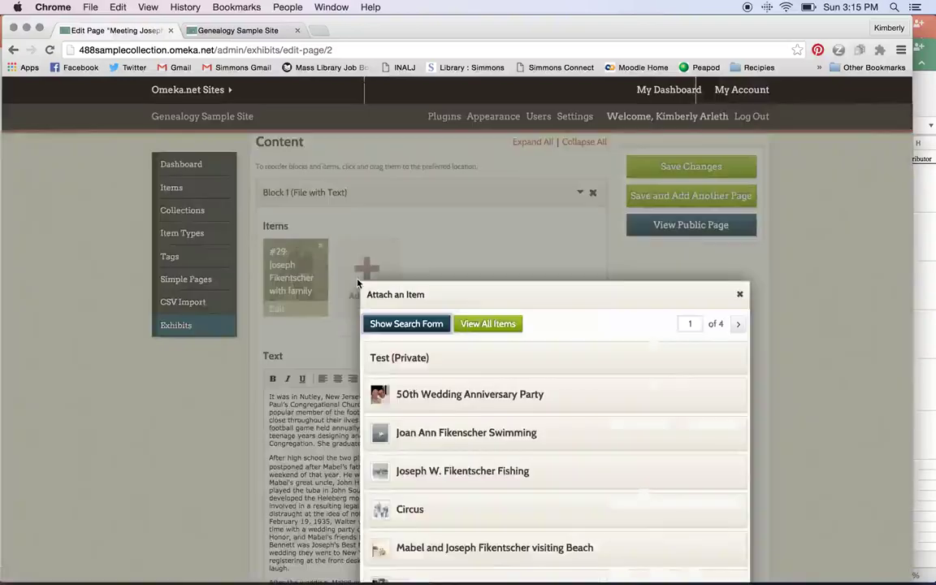
{"action": "scroll", "coordinate": [515, 495], "scroll_direction": "down", "scroll_amount": 2}
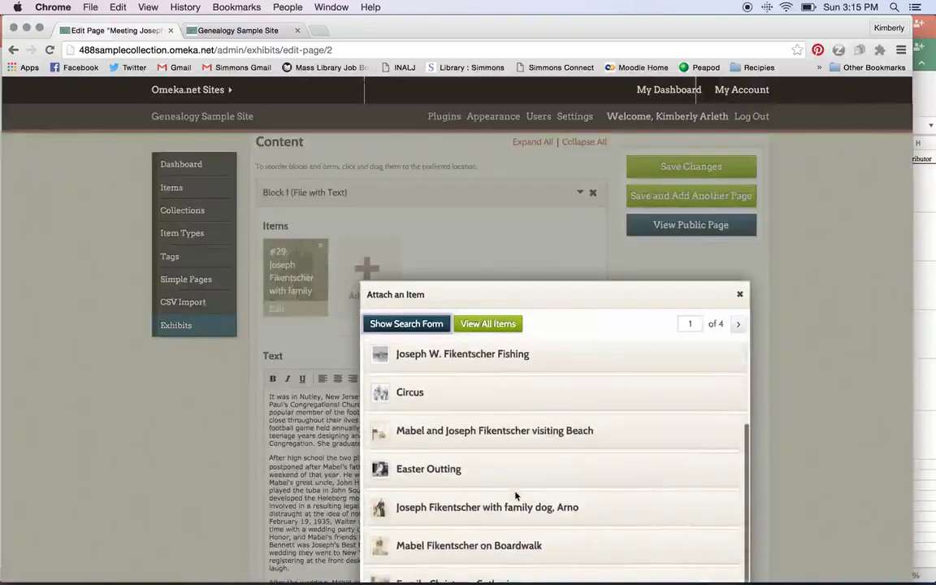
{"action": "scroll", "coordinate": [516, 494], "scroll_direction": "up", "scroll_amount": 1}
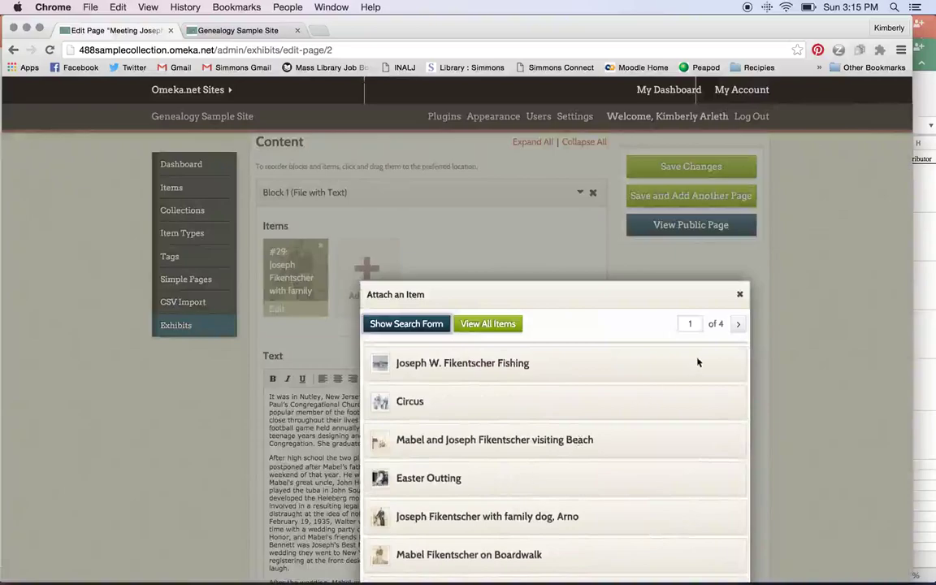
{"action": "left_click", "coordinate": [740, 294]}
{"action": "scroll", "coordinate": [563, 322], "scroll_direction": "down", "scroll_amount": 2}
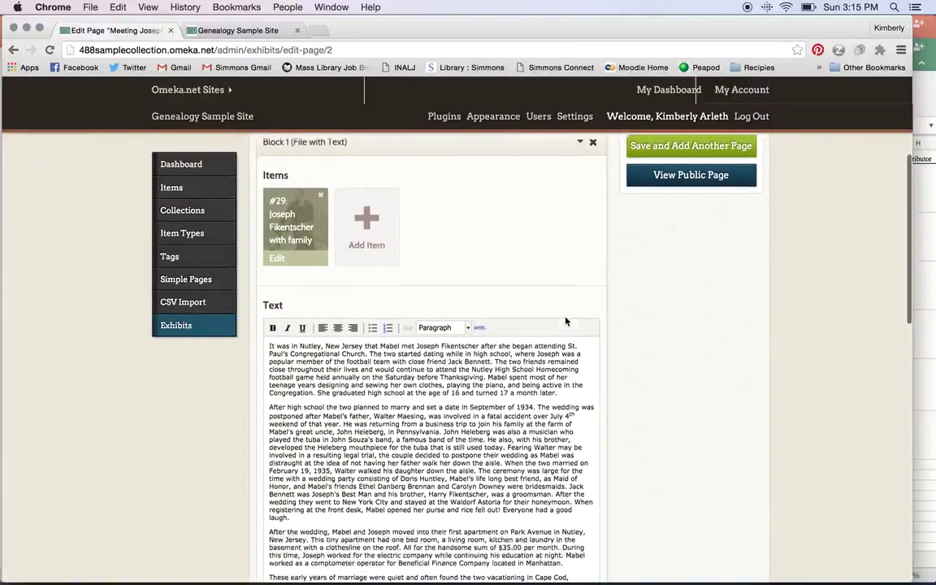
{"action": "scroll", "coordinate": [352, 239], "scroll_direction": "down", "scroll_amount": 5}
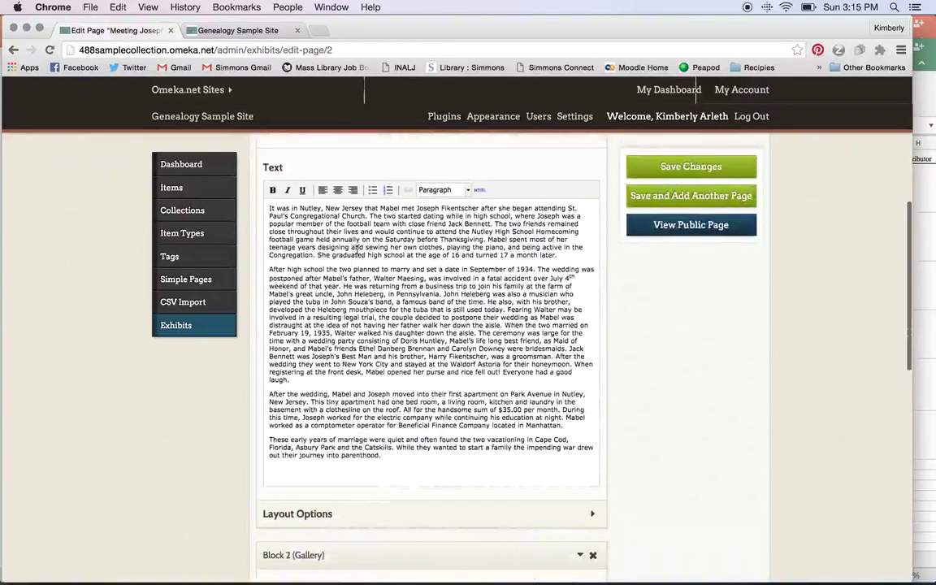
{"action": "scroll", "coordinate": [343, 481], "scroll_direction": "down", "scroll_amount": 9}
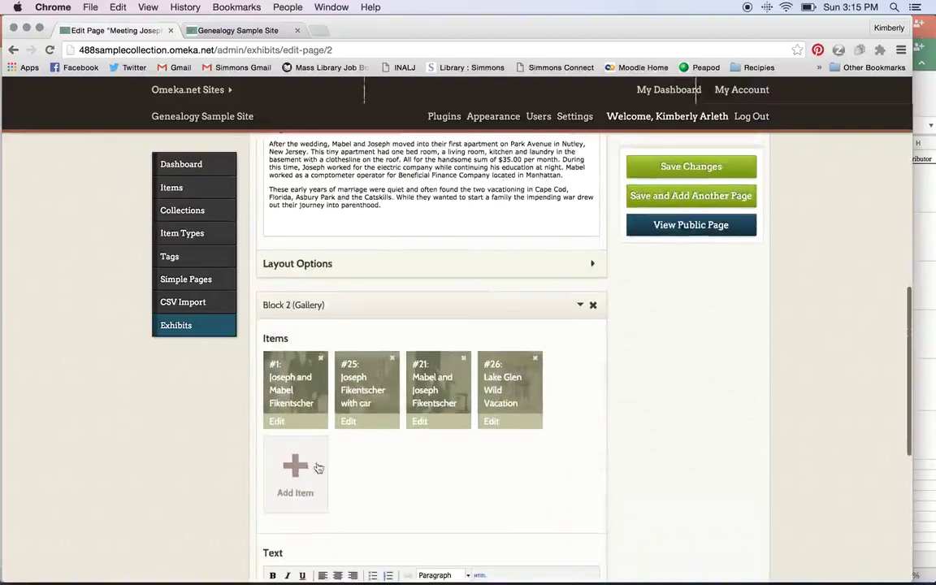
{"action": "scroll", "coordinate": [401, 460], "scroll_direction": "down", "scroll_amount": 13}
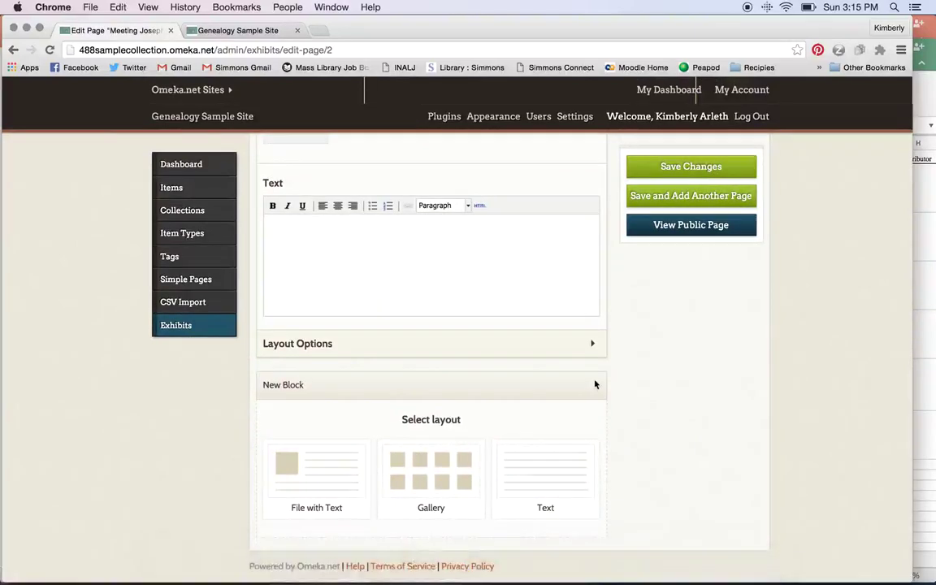
{"action": "scroll", "coordinate": [594, 384], "scroll_direction": "up", "scroll_amount": 15}
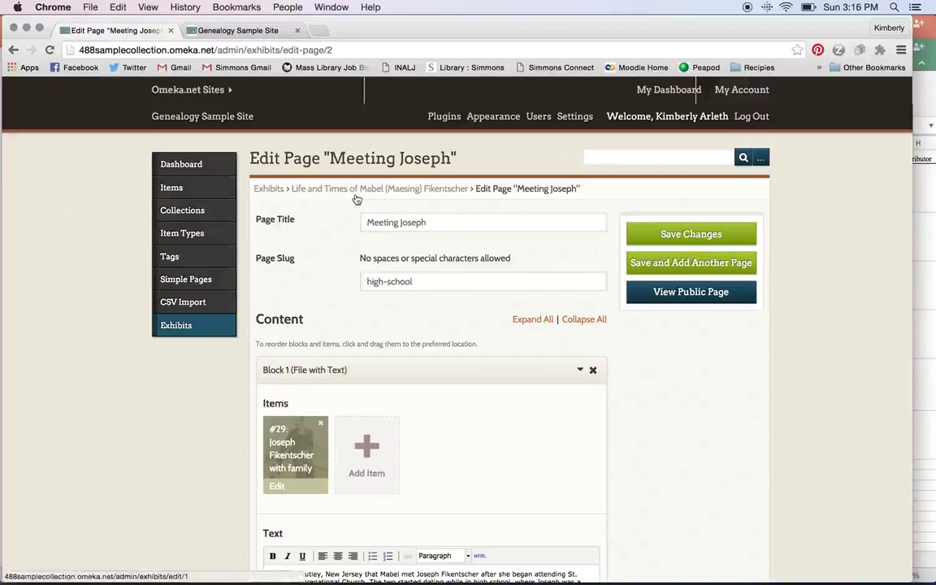
{"action": "left_click", "coordinate": [259, 31]}
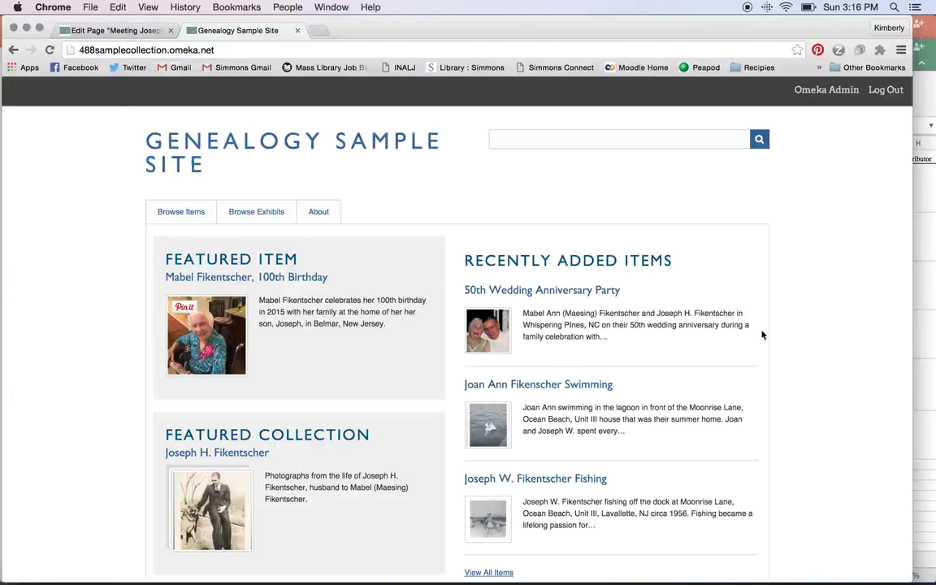
{"action": "scroll", "coordinate": [762, 335], "scroll_direction": "down", "scroll_amount": 2}
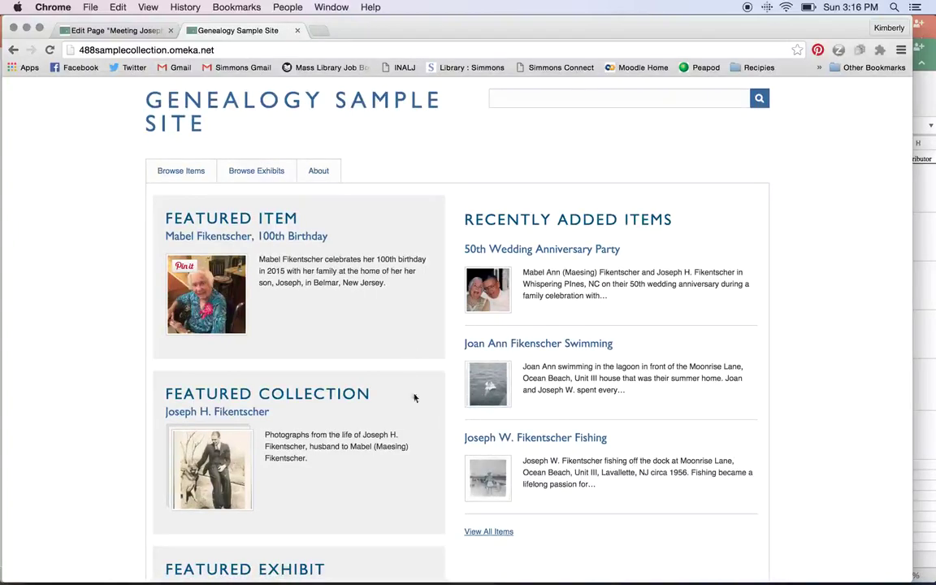
{"action": "scroll", "coordinate": [394, 460], "scroll_direction": "down", "scroll_amount": 4}
{"action": "scroll", "coordinate": [394, 460], "scroll_direction": "down", "scroll_amount": 1}
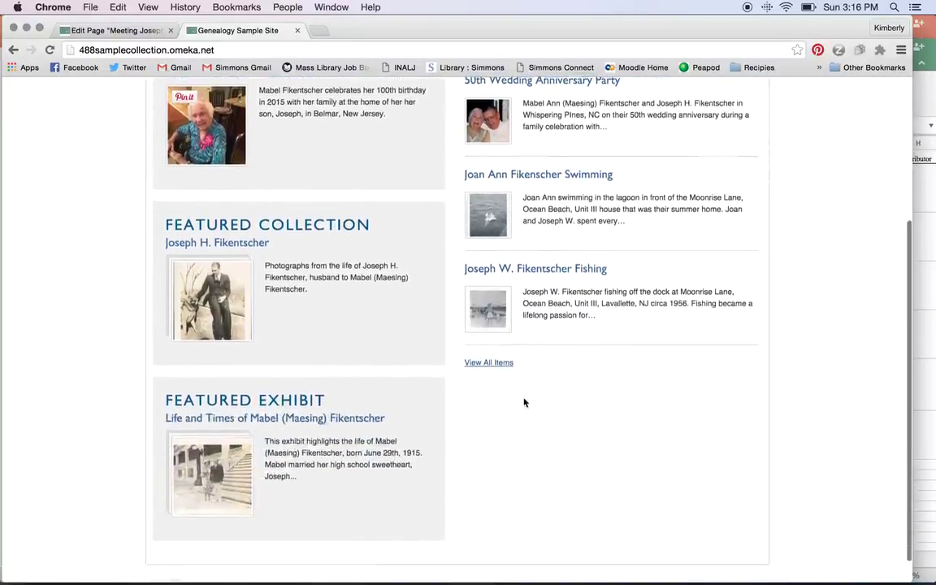
{"action": "scroll", "coordinate": [524, 403], "scroll_direction": "up", "scroll_amount": 4}
{"action": "scroll", "coordinate": [382, 381], "scroll_direction": "down", "scroll_amount": 3}
{"action": "left_click", "coordinate": [357, 461]}
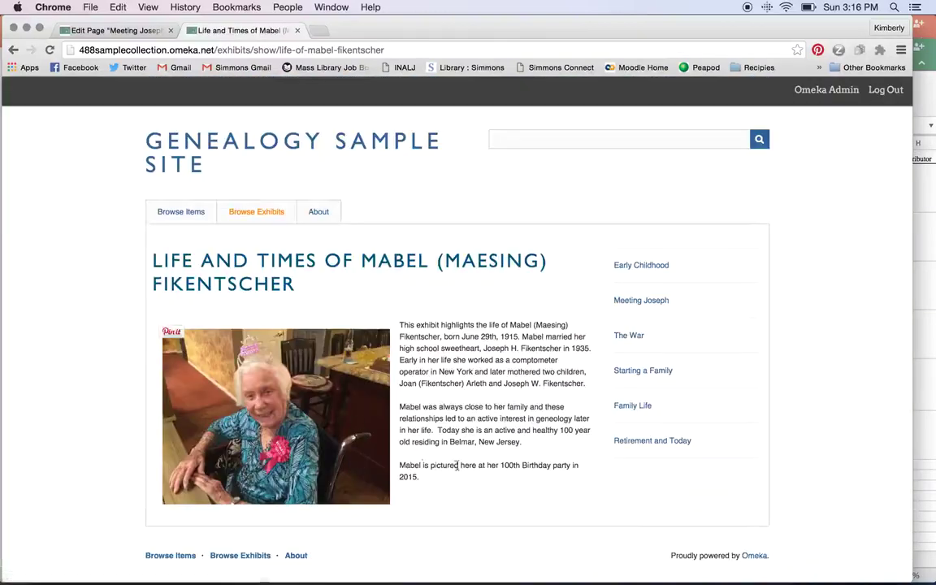
Read the Meeting Joseph page, continue to The War, then go to Browse Items.
{"action": "left_click", "coordinate": [655, 302]}
{"action": "scroll", "coordinate": [657, 307], "scroll_direction": "down", "scroll_amount": 4}
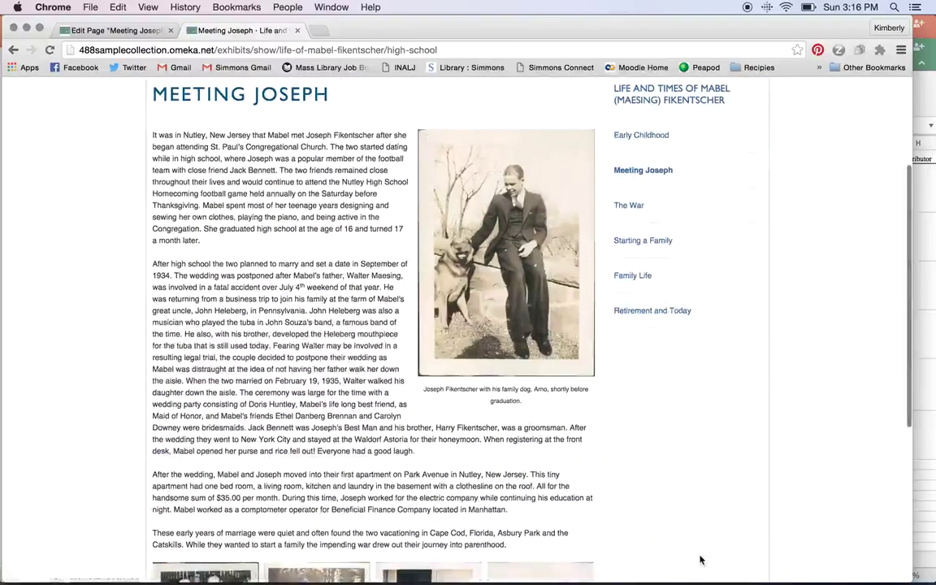
{"action": "scroll", "coordinate": [510, 326], "scroll_direction": "down", "scroll_amount": 3}
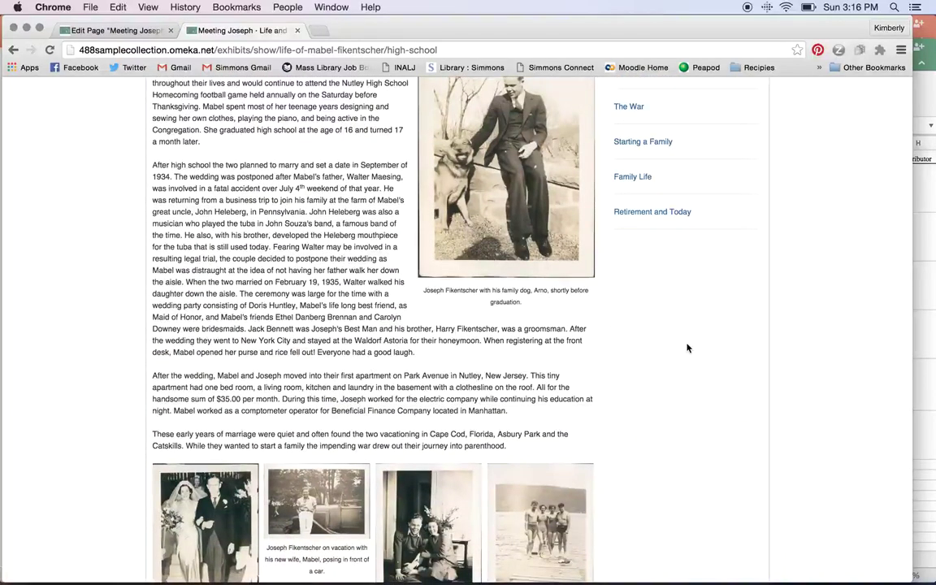
{"action": "scroll", "coordinate": [687, 348], "scroll_direction": "down", "scroll_amount": 4}
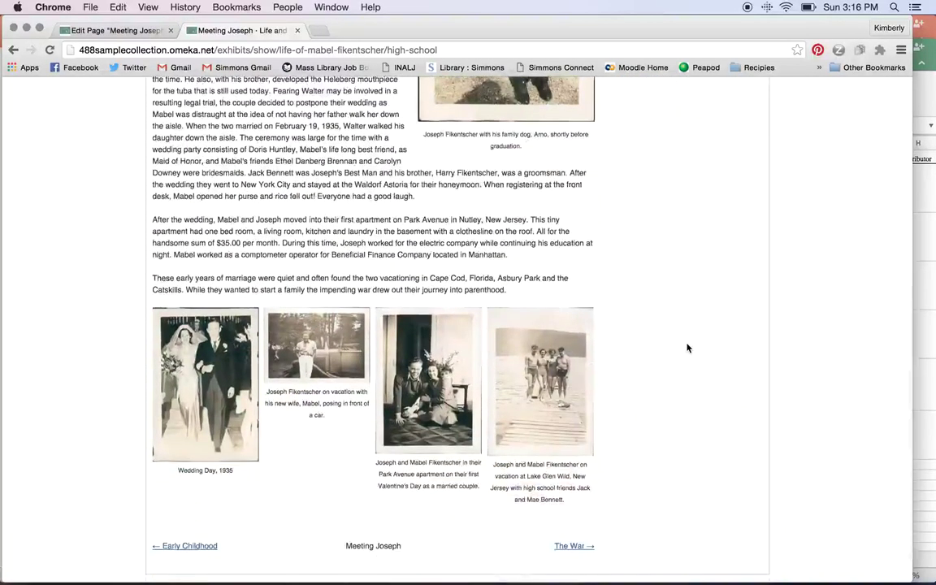
{"action": "left_click", "coordinate": [563, 546]}
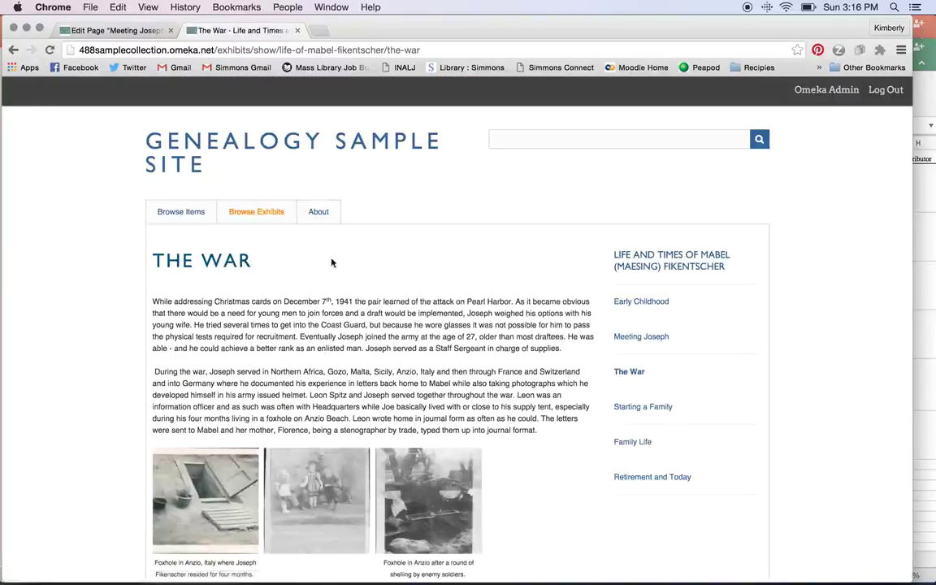
{"action": "left_click", "coordinate": [181, 216]}
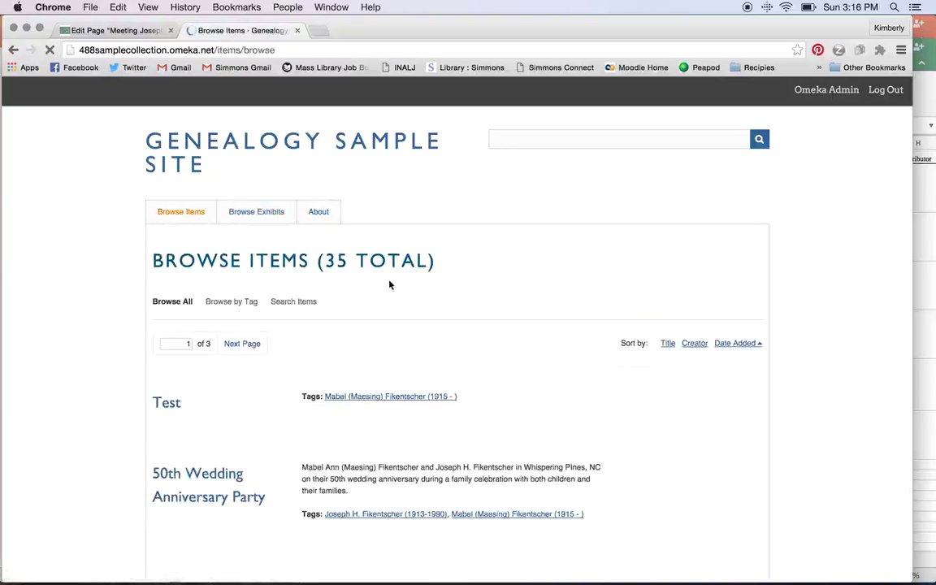
Scroll through the public list of 35 items.
{"action": "scroll", "coordinate": [389, 285], "scroll_direction": "down", "scroll_amount": 5}
{"action": "scroll", "coordinate": [474, 528], "scroll_direction": "down", "scroll_amount": 8}
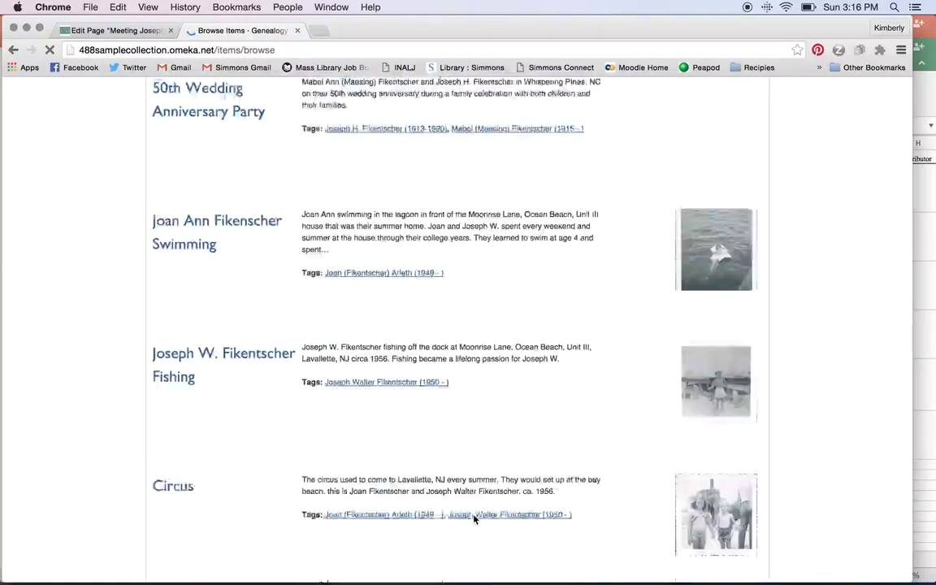
{"action": "scroll", "coordinate": [475, 518], "scroll_direction": "up", "scroll_amount": 7}
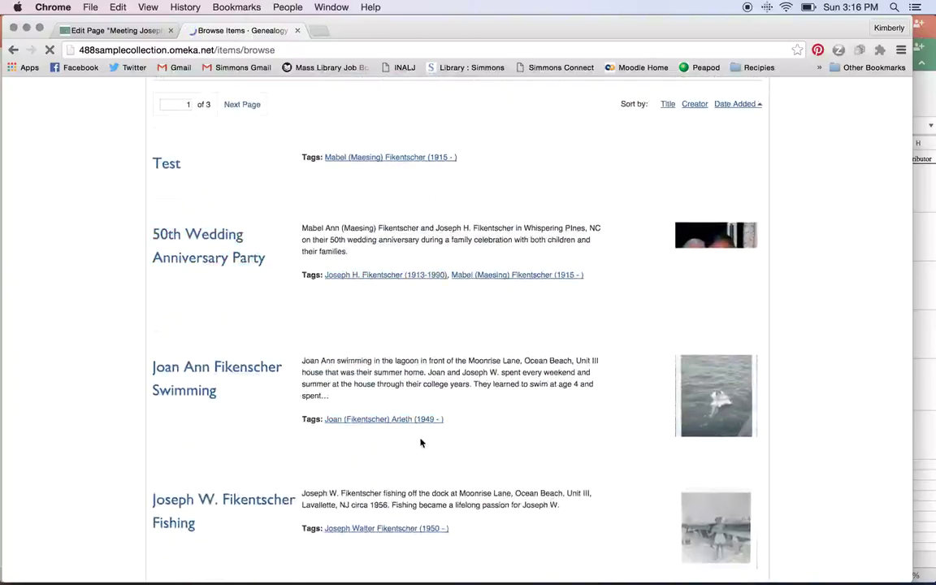
{"action": "scroll", "coordinate": [421, 443], "scroll_direction": "down", "scroll_amount": 3}
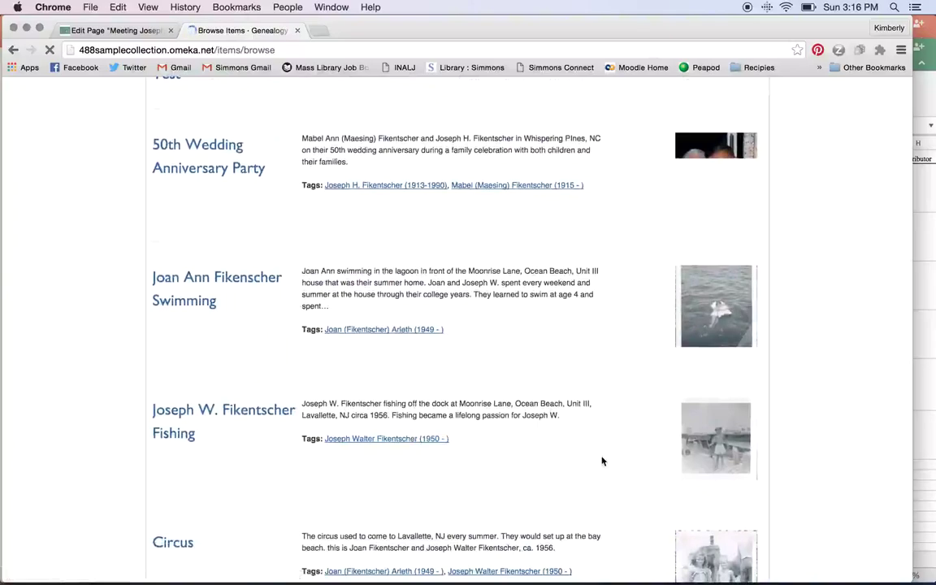
{"action": "scroll", "coordinate": [602, 461], "scroll_direction": "up", "scroll_amount": 5}
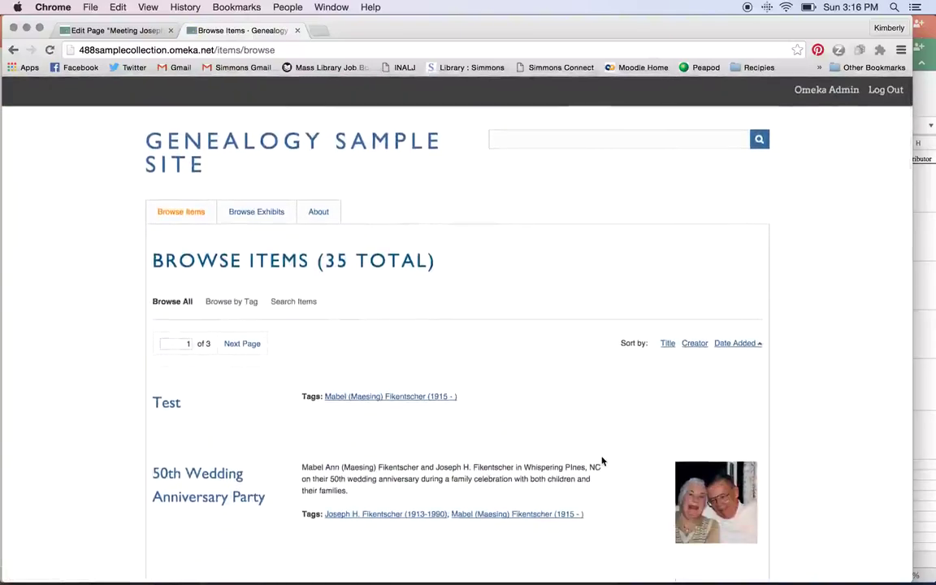
{"action": "scroll", "coordinate": [602, 461], "scroll_direction": "down", "scroll_amount": 1}
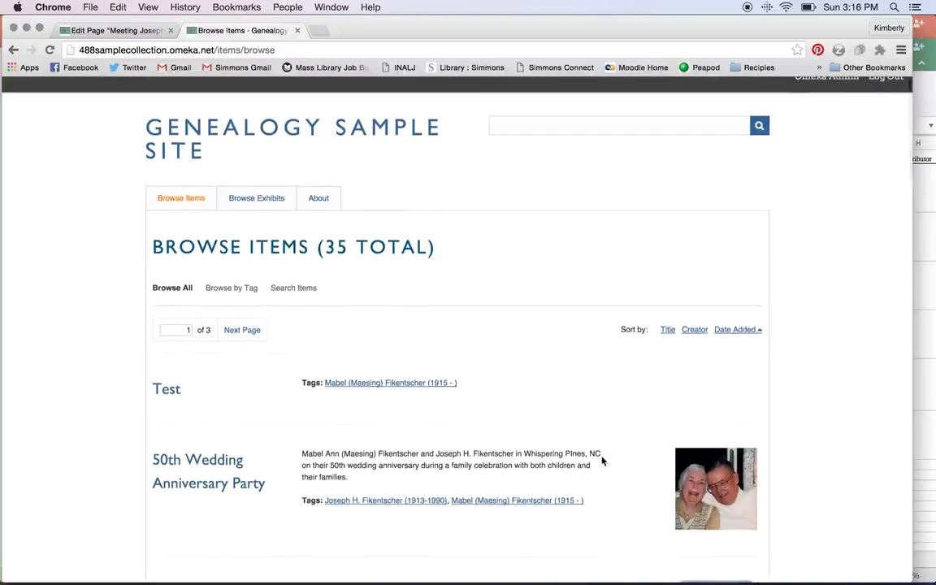
Read the About page, then switch to the Sites to Visit slide in PowerPoint.
{"action": "left_click", "coordinate": [318, 200]}
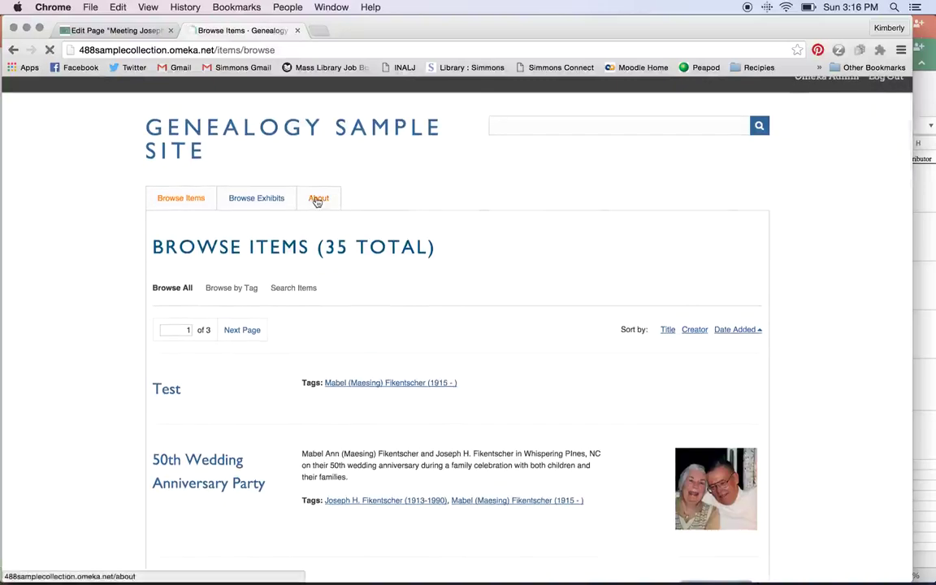
{"action": "scroll", "coordinate": [66, 286], "scroll_direction": "down", "scroll_amount": 1}
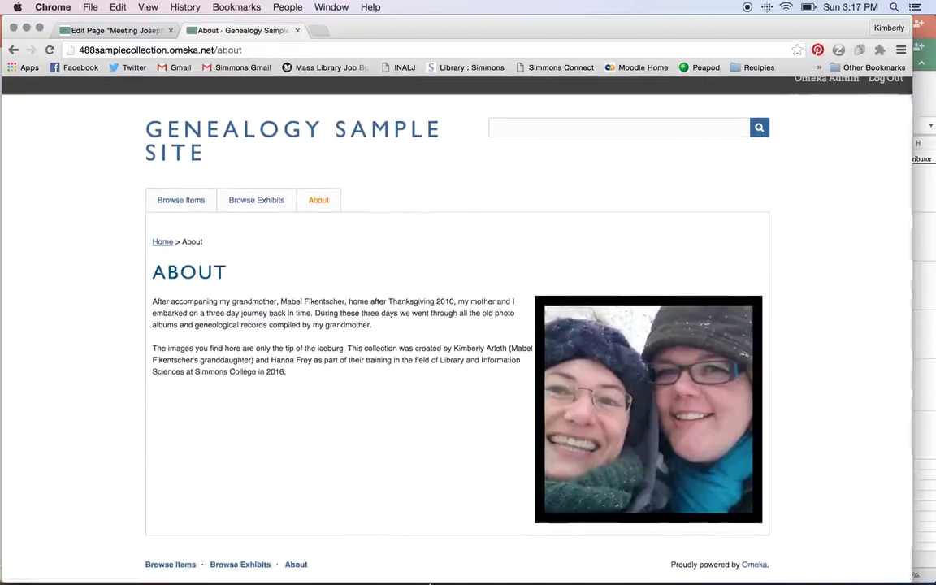
{"action": "mouse_move", "coordinate": [429, 579]}
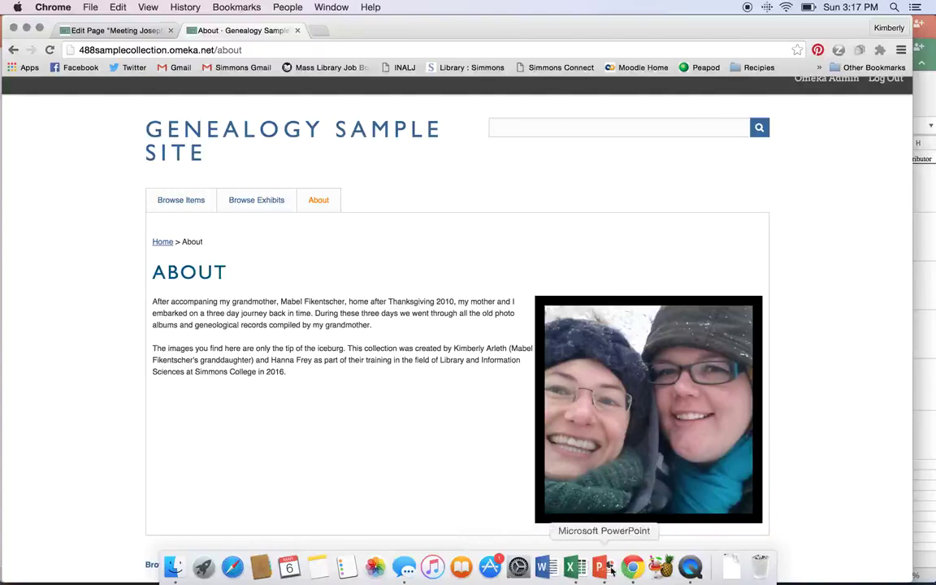
{"action": "left_click", "coordinate": [605, 567]}
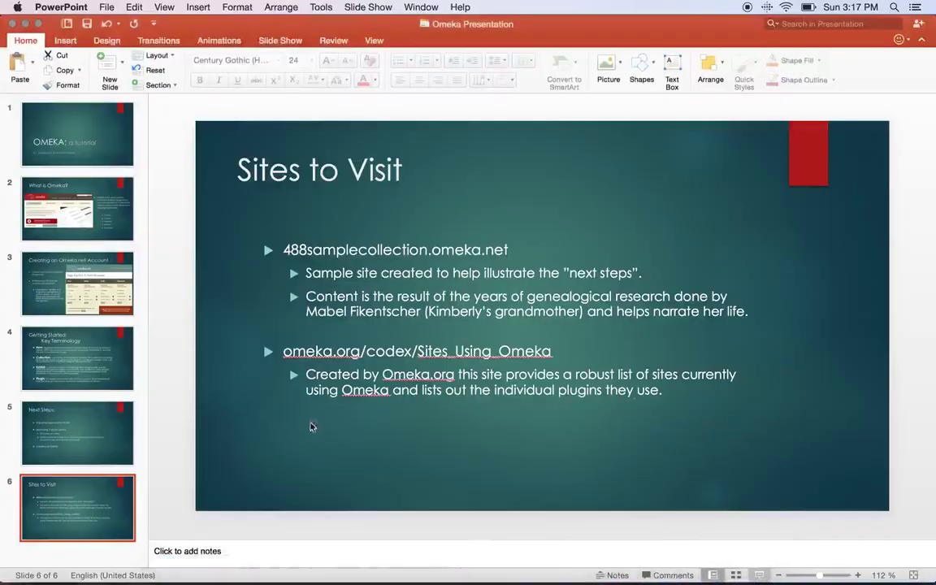